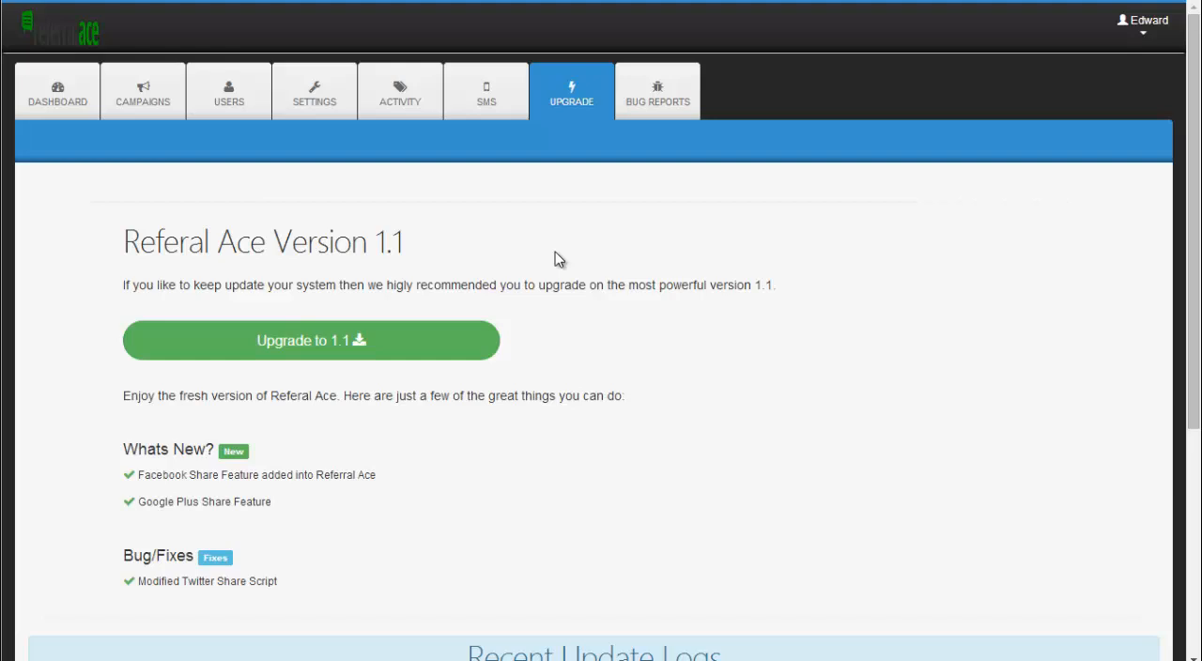
Step: Open the bug report form and choose Referral Ace Beta Bug Reports as the contact reason to view its fields
{"action": "left_click", "coordinate": [631, 89]}
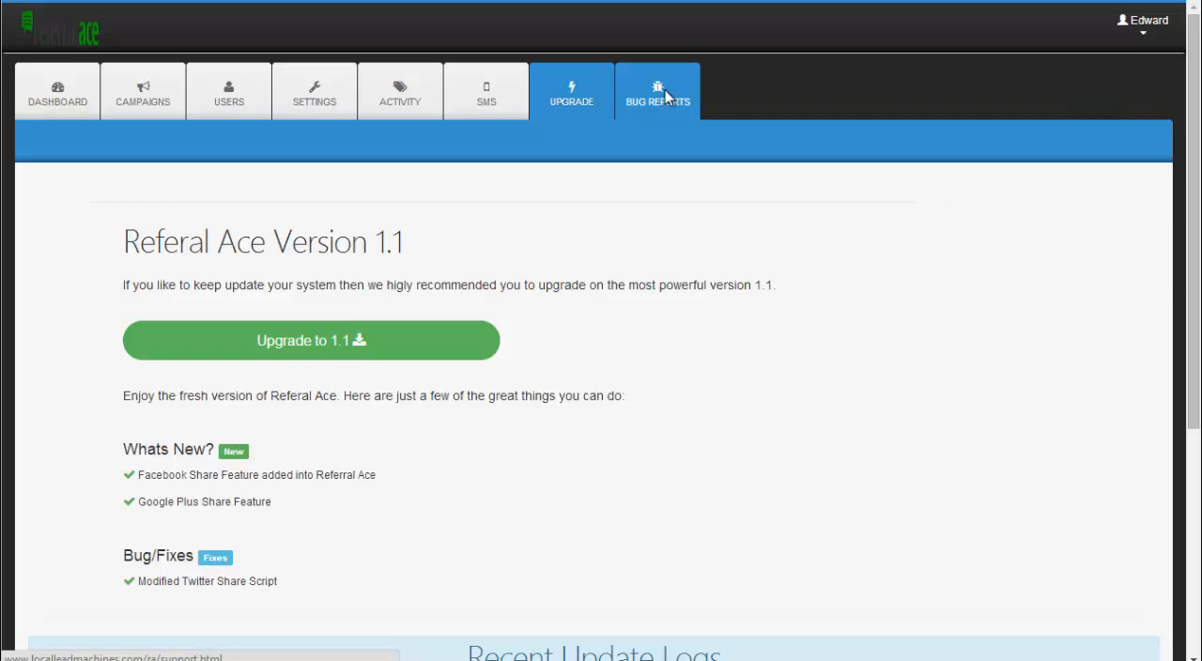
{"action": "left_click", "coordinate": [665, 94]}
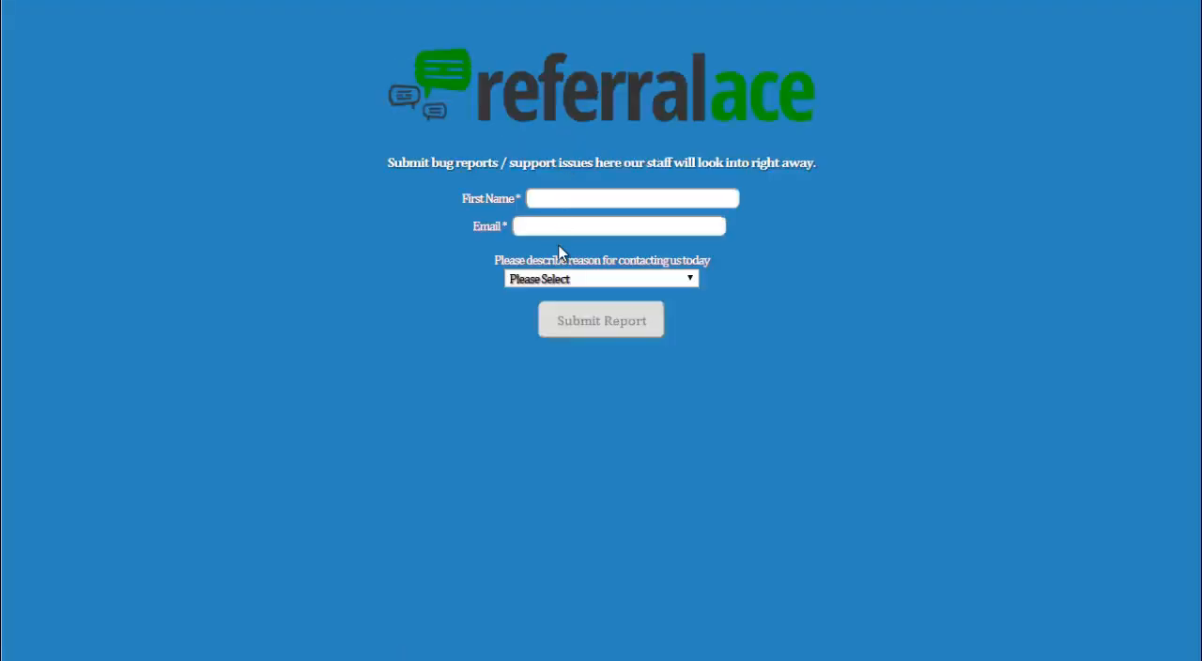
{"action": "left_click", "coordinate": [553, 278]}
{"action": "left_click", "coordinate": [544, 358]}
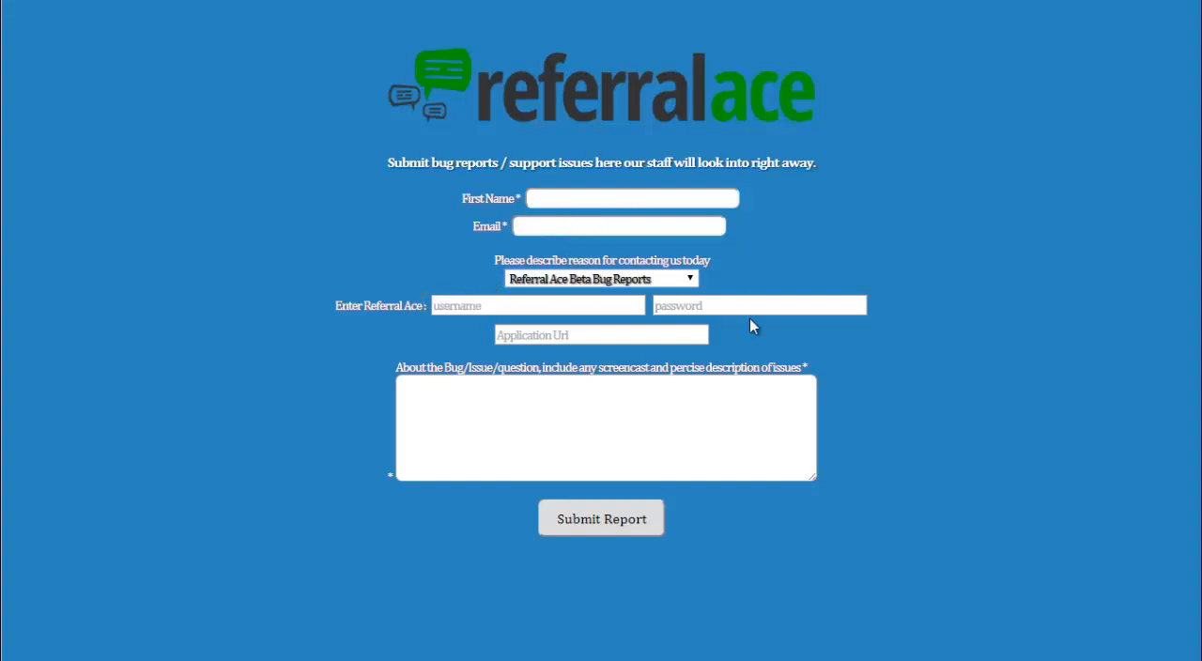
{"action": "left_click", "coordinate": [452, 302]}
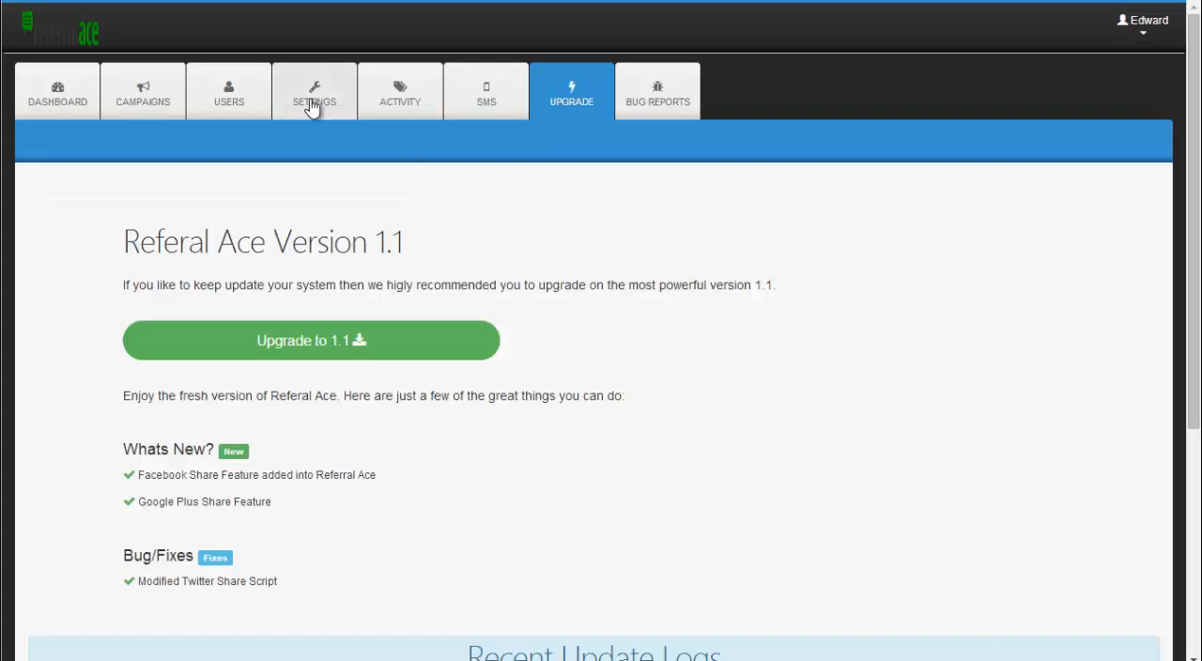
Step: Save the account details with company RAE, website localleadmachines.com/ra, a custom logo, phone, address, city, country United States and time zone America-Detroit
{"action": "left_click", "coordinate": [301, 102]}
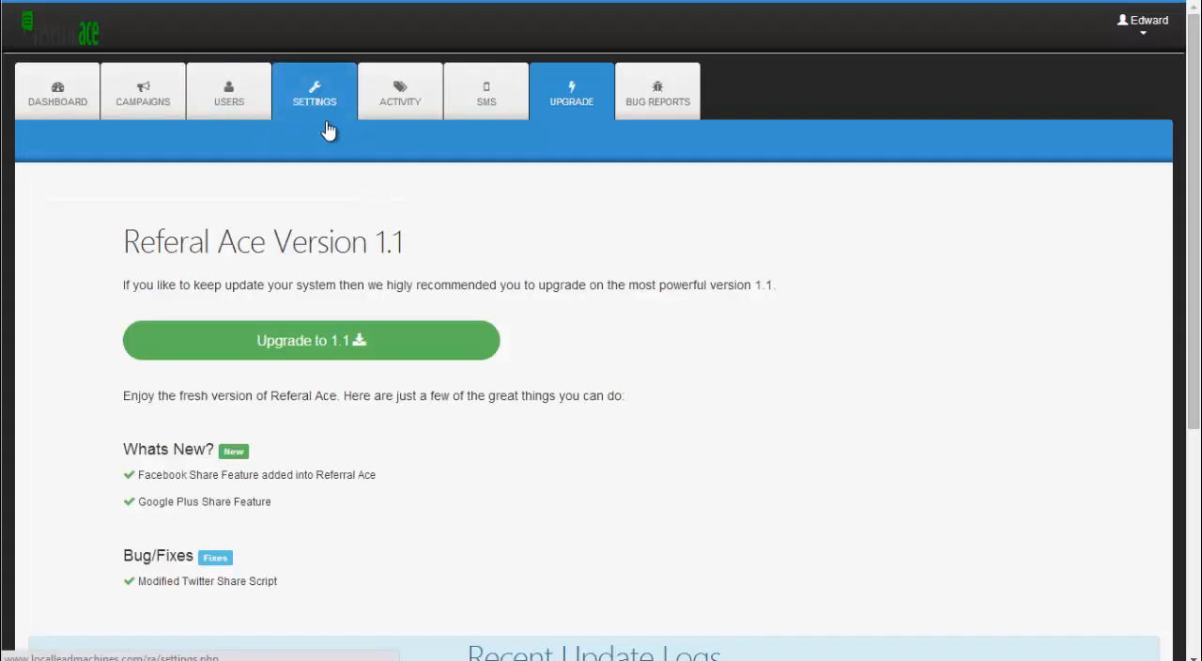
{"action": "left_click", "coordinate": [320, 91]}
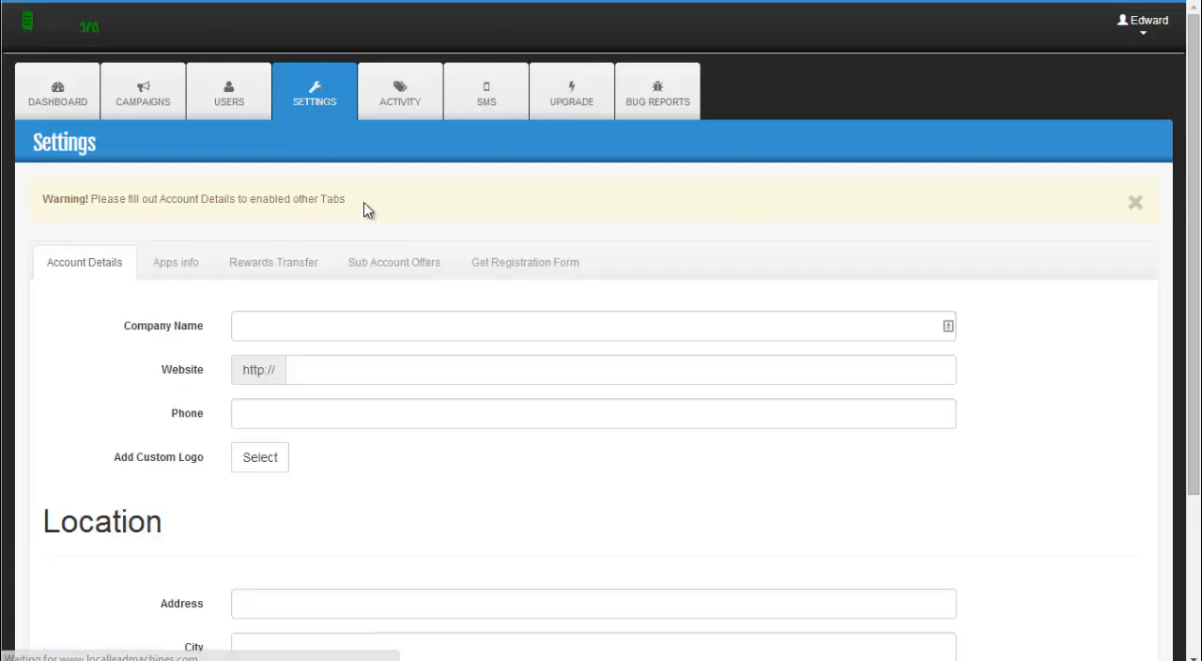
{"action": "scroll", "coordinate": [363, 212], "scroll_direction": "down", "scroll_amount": 1}
{"action": "left_click", "coordinate": [260, 243]}
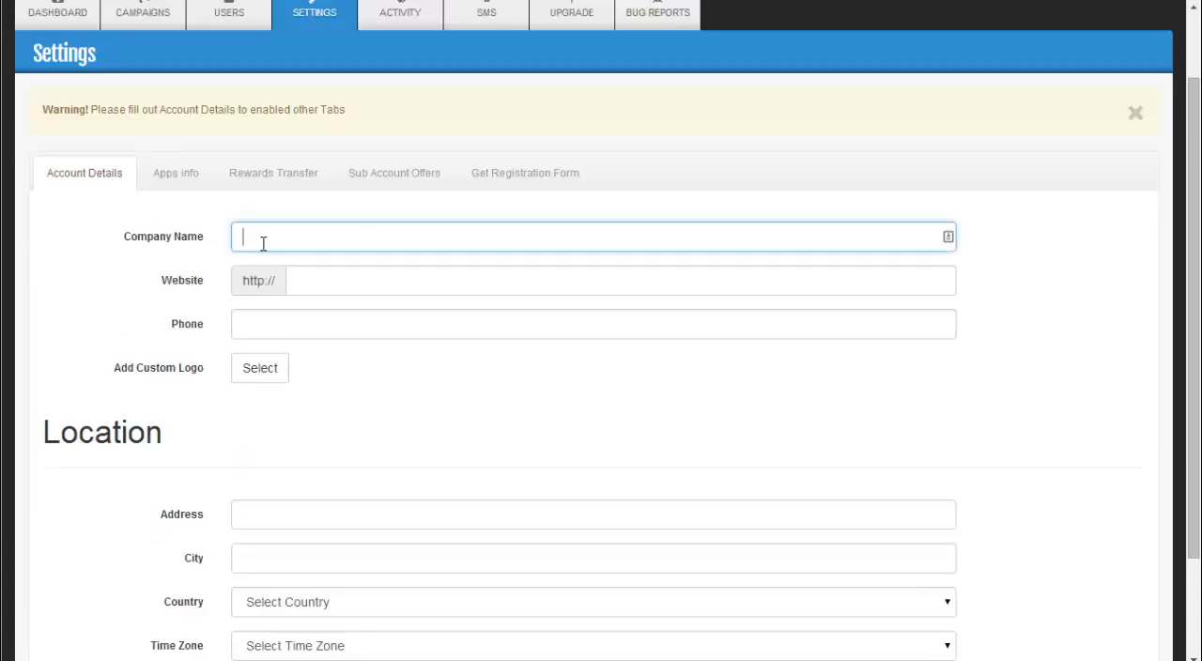
{"action": "left_click", "coordinate": [334, 284]}
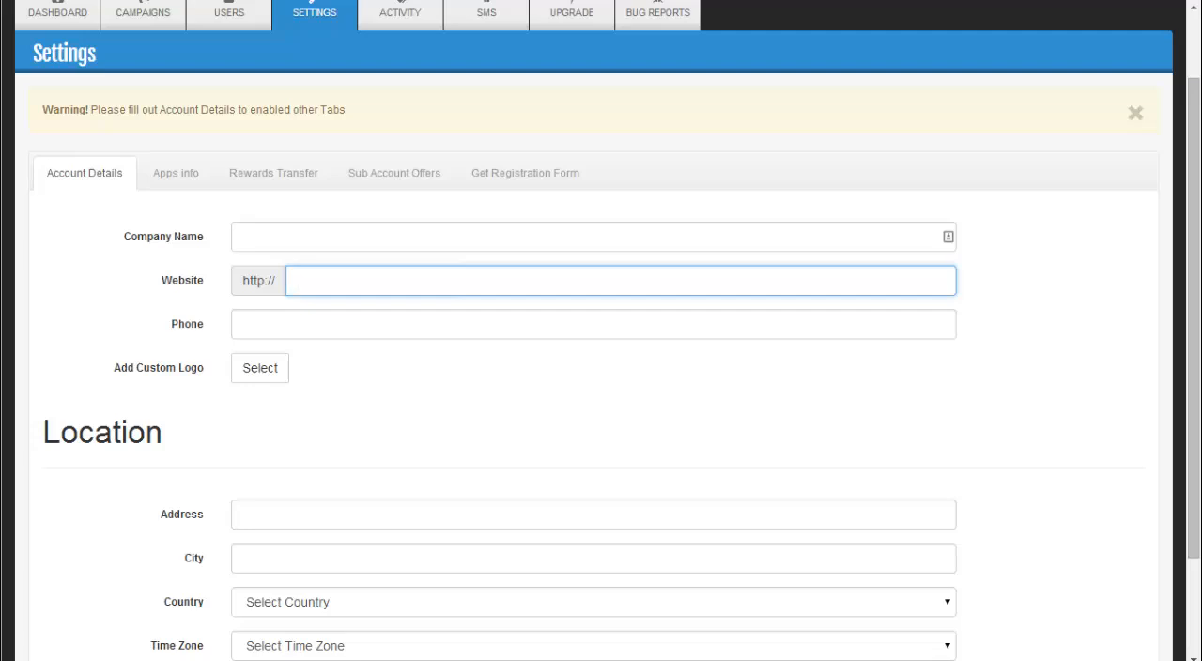
{"action": "left_click", "coordinate": [306, 321]}
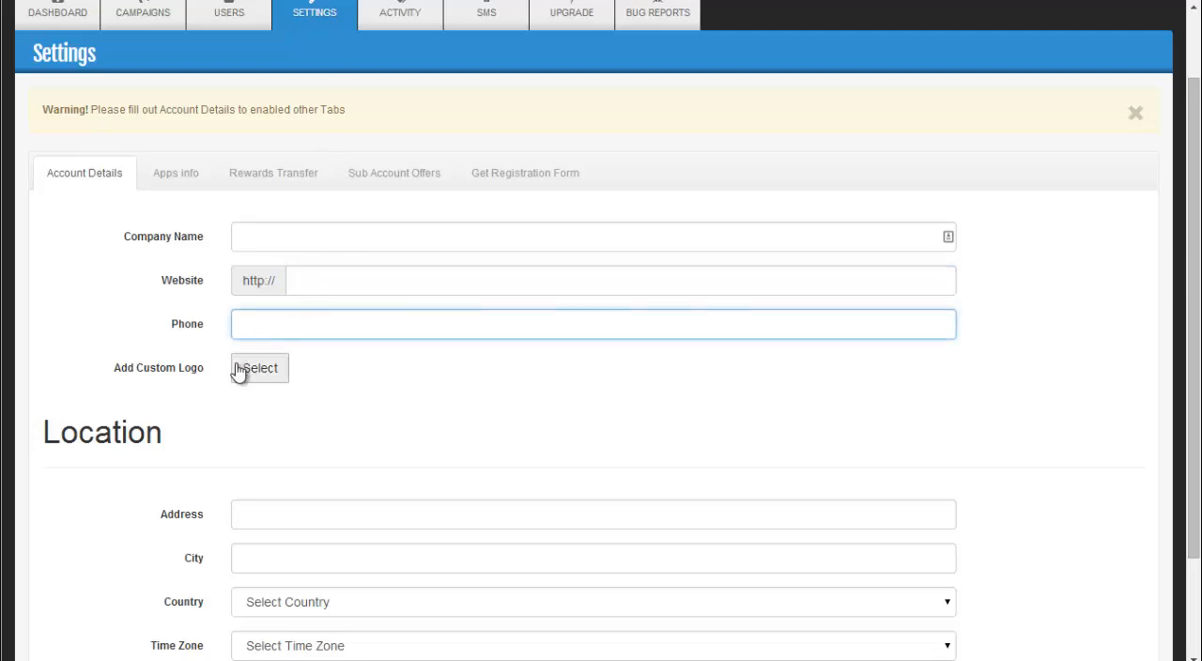
{"action": "scroll", "coordinate": [350, 277], "scroll_direction": "up", "scroll_amount": 1}
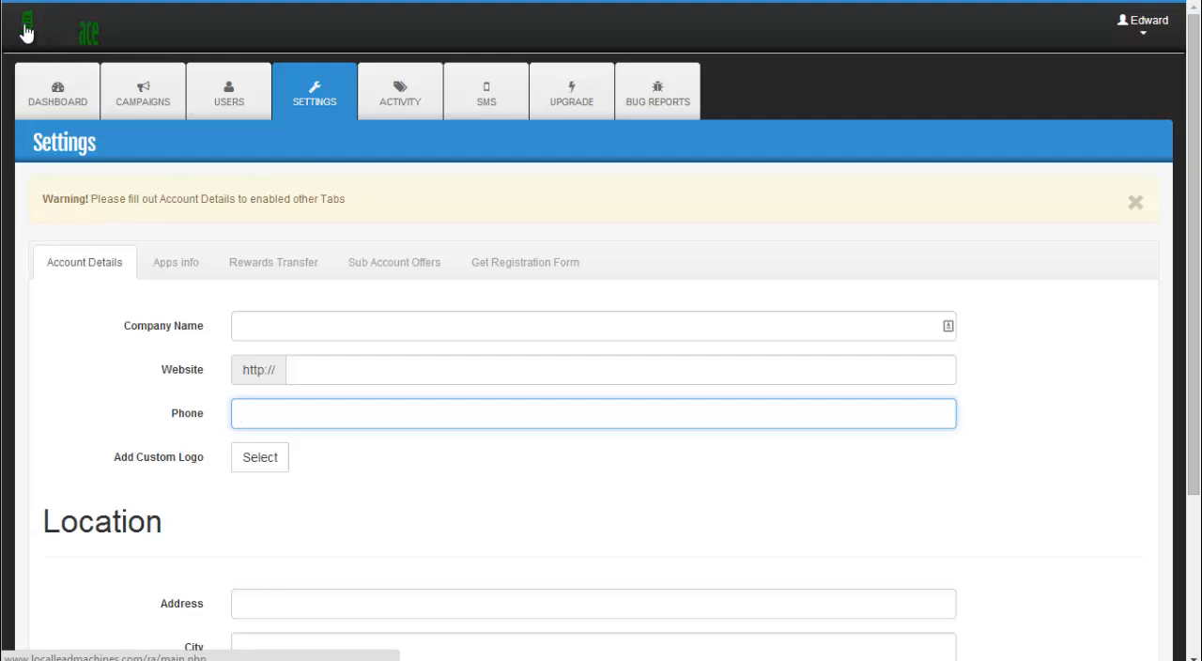
{"action": "scroll", "coordinate": [116, 313], "scroll_direction": "down", "scroll_amount": 2}
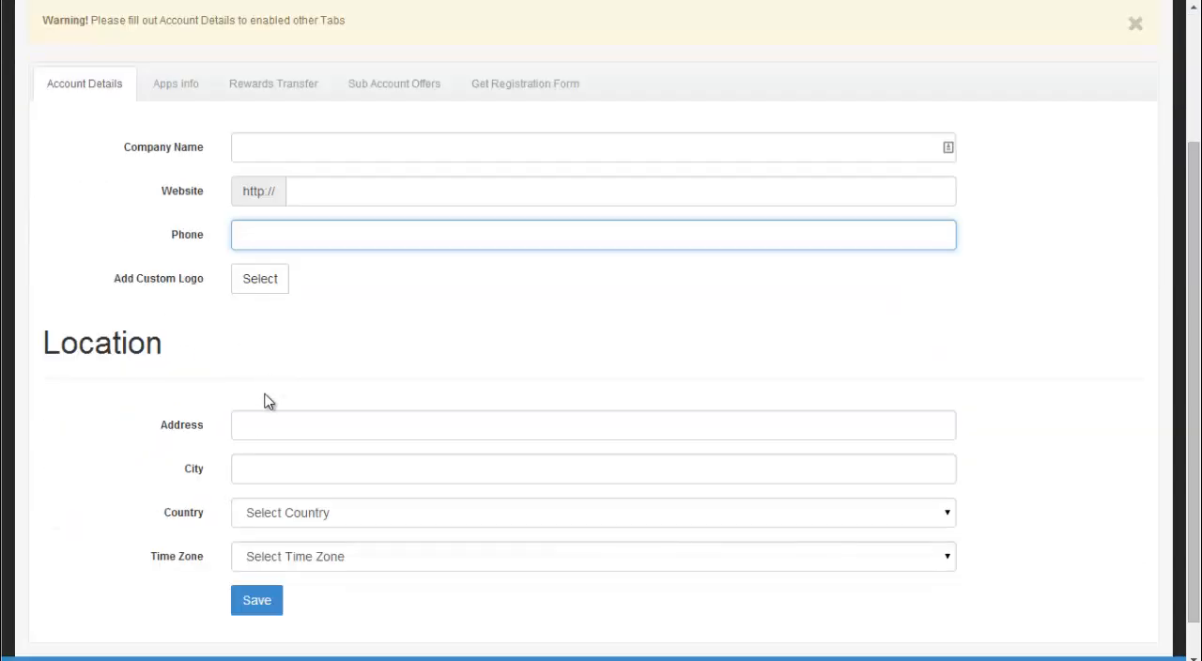
{"action": "left_click", "coordinate": [263, 426]}
{"action": "left_click", "coordinate": [263, 469]}
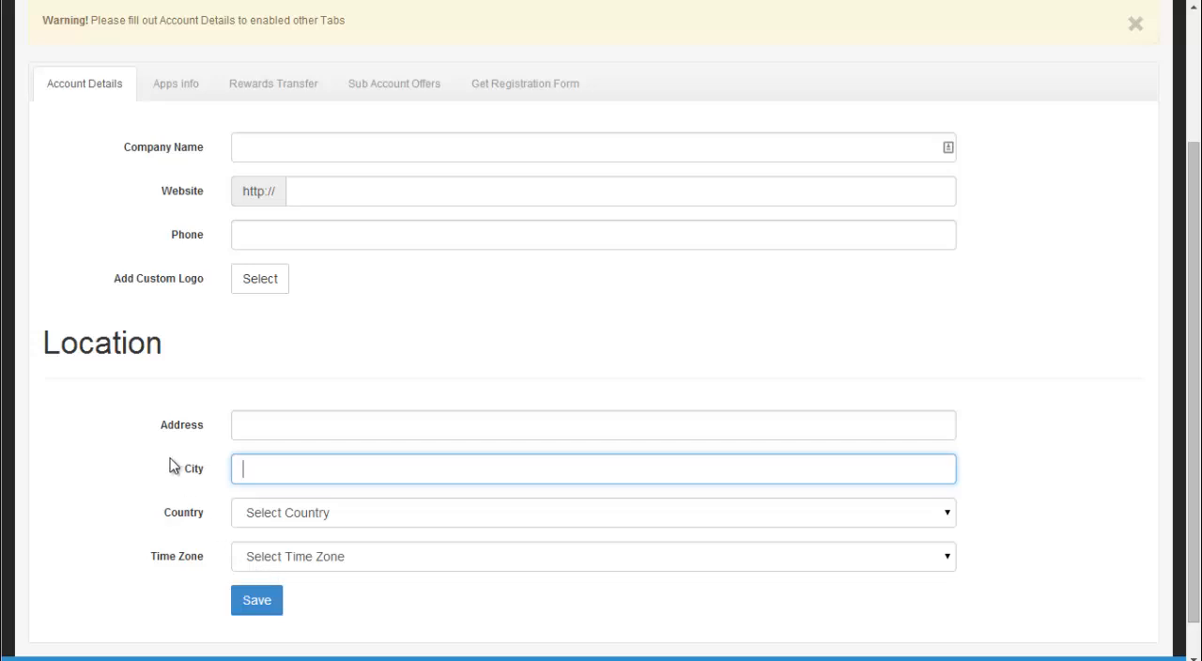
{"action": "scroll", "coordinate": [134, 394], "scroll_direction": "up", "scroll_amount": 2}
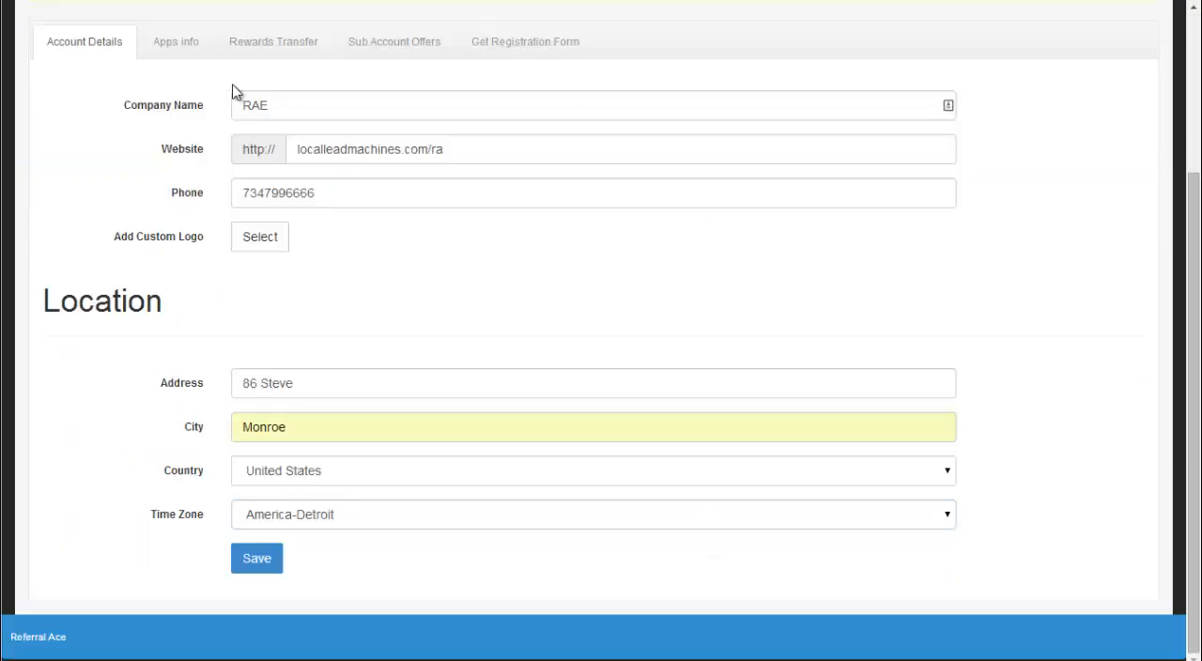
{"action": "left_click", "coordinate": [260, 558]}
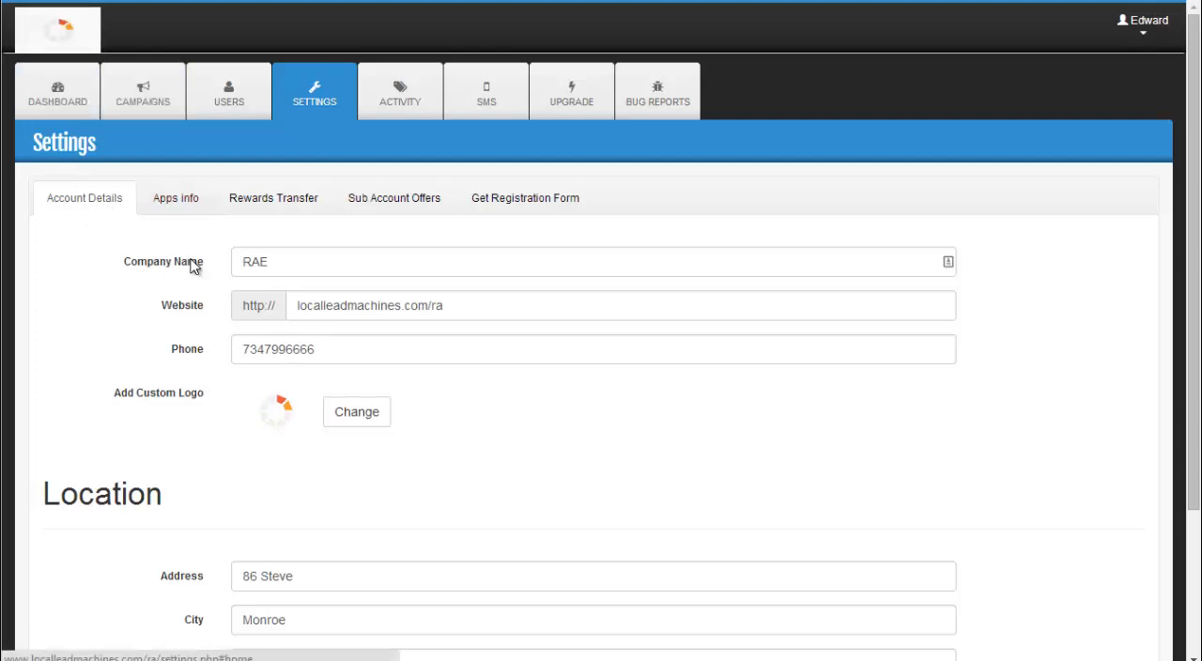
Step: Review the Facebook app info settings and the PayPal e-mail field for rewards transfers
{"action": "left_click", "coordinate": [178, 201]}
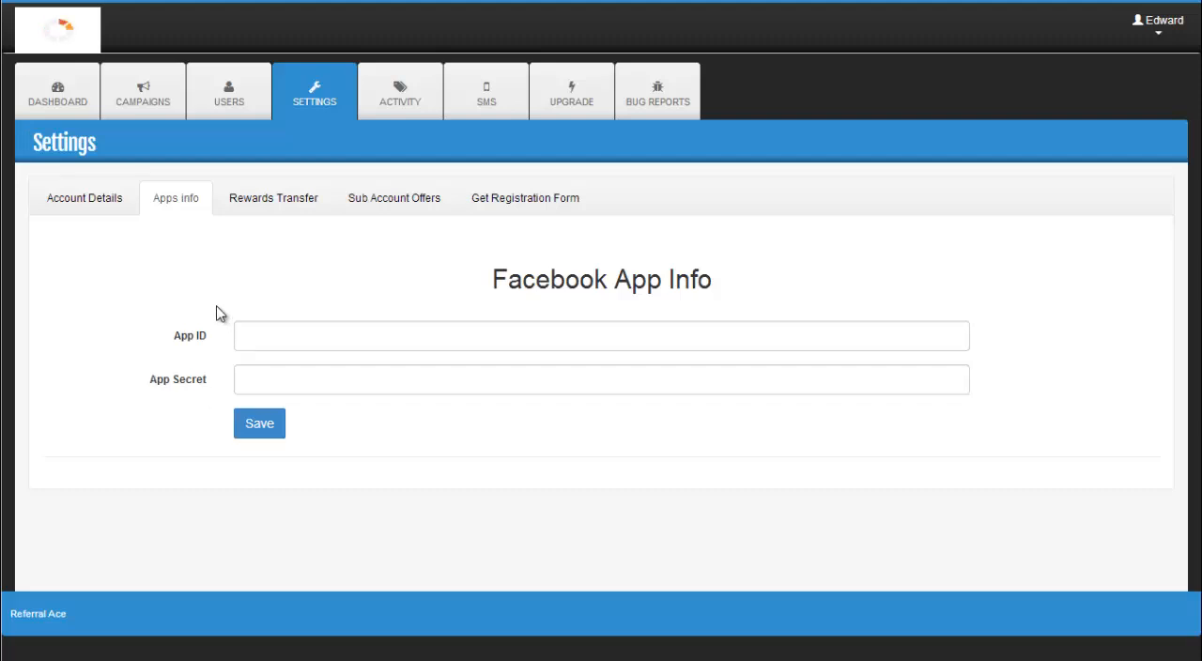
{"action": "left_click", "coordinate": [293, 199]}
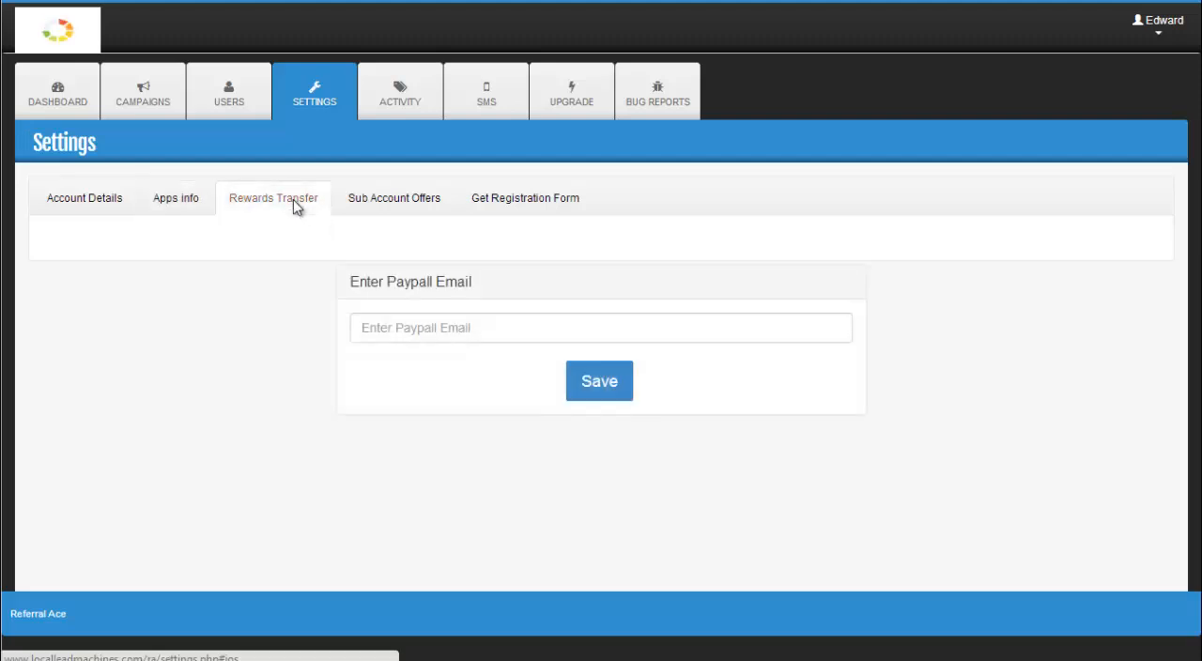
{"action": "left_click", "coordinate": [389, 328]}
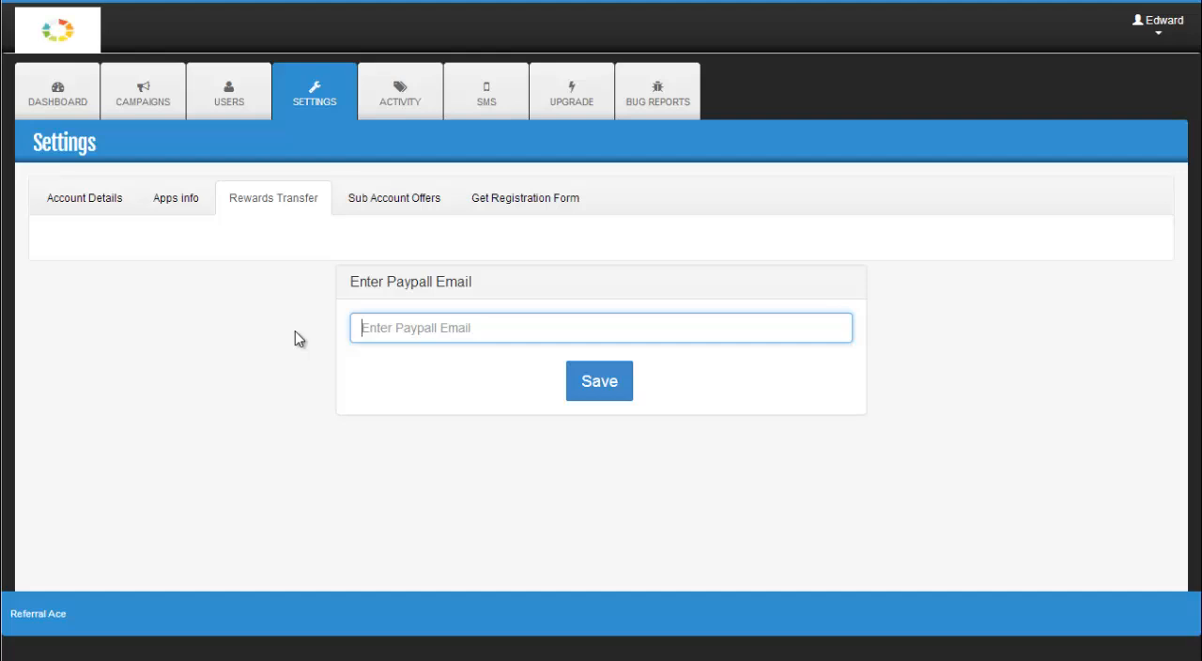
Step: Set the trial account duration to 30 in the sub account offers
{"action": "left_click", "coordinate": [400, 201]}
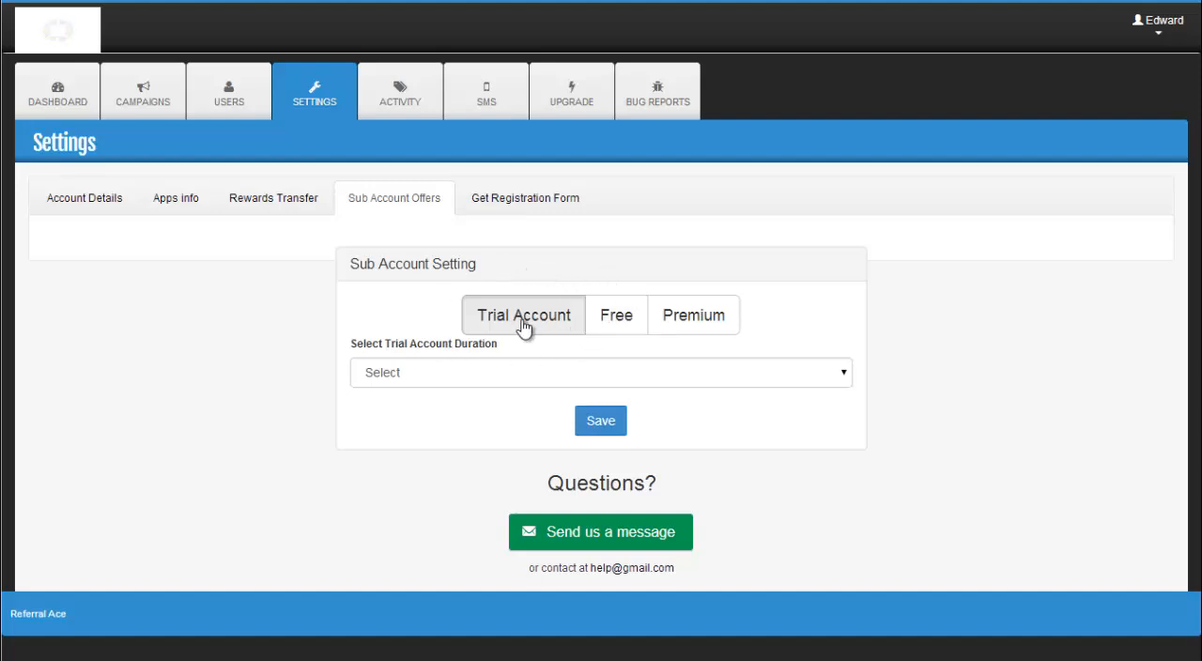
{"action": "left_click", "coordinate": [501, 379]}
{"action": "left_click", "coordinate": [446, 467]}
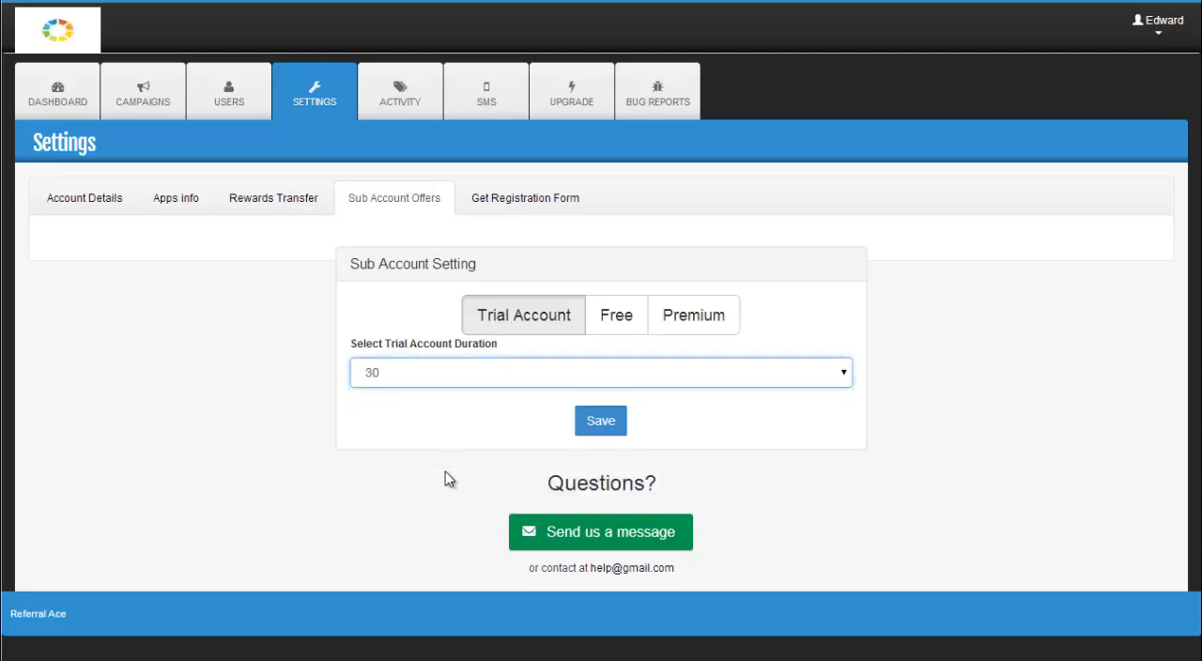
{"action": "left_click", "coordinate": [442, 421]}
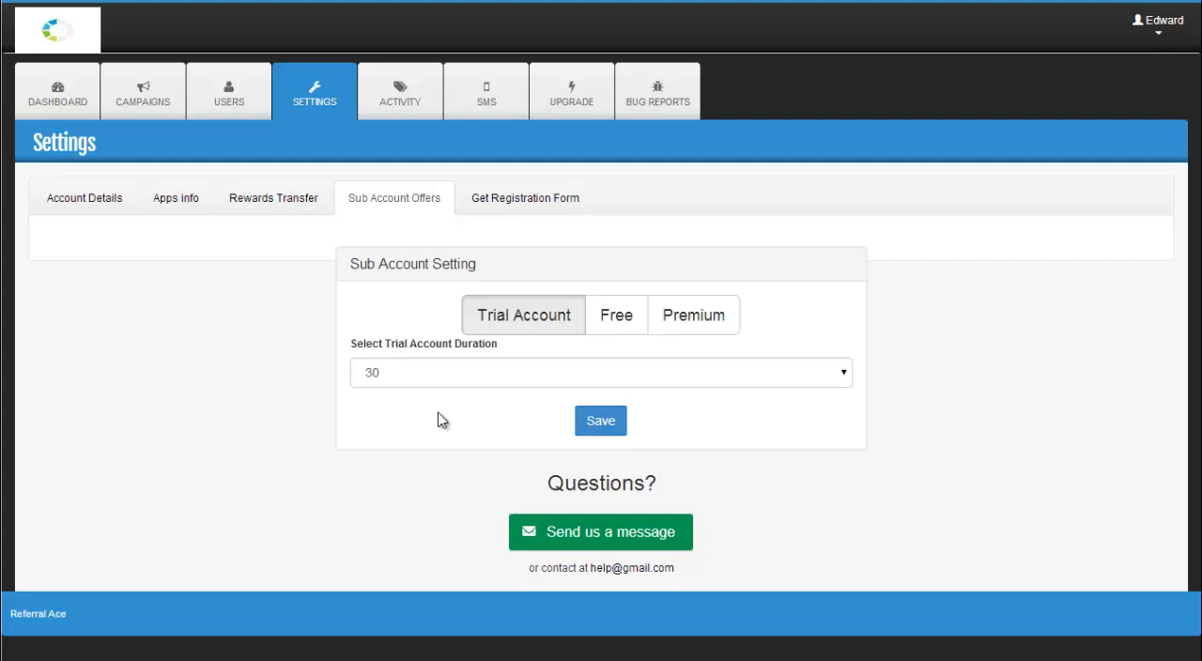
Step: Switch the sub account offer to Premium, set its amount to 30 dollars and save it
{"action": "left_click", "coordinate": [606, 319]}
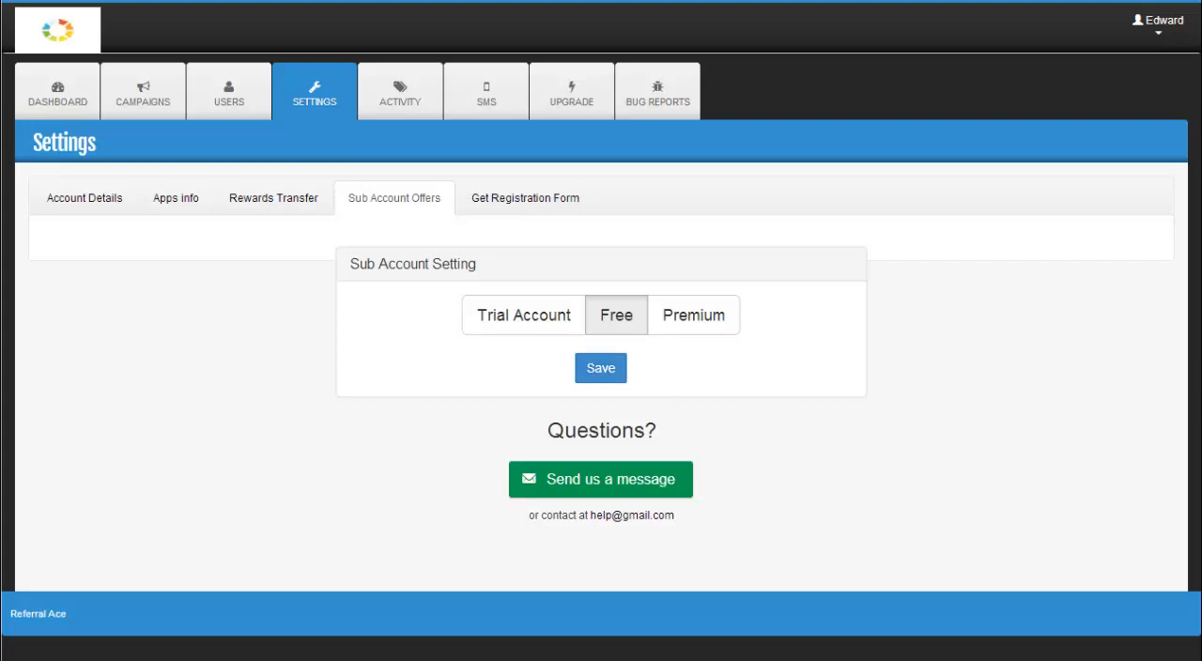
{"action": "left_click", "coordinate": [678, 330]}
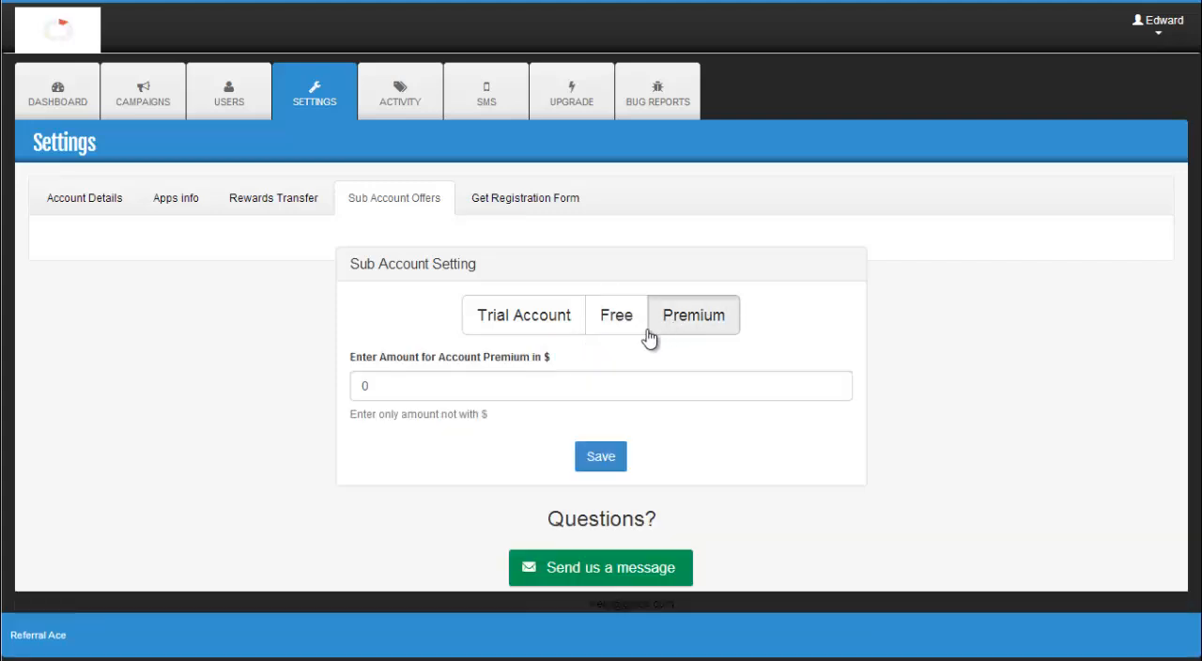
{"action": "left_click", "coordinate": [461, 389]}
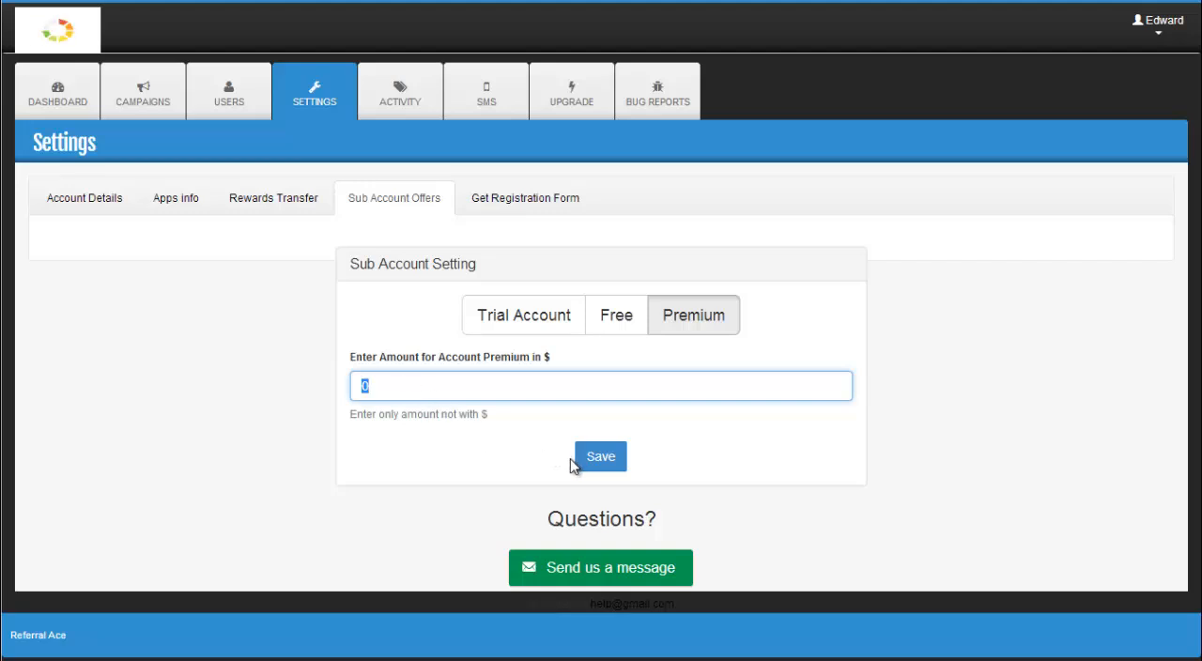
{"action": "type", "text": "30"}
{"action": "left_click", "coordinate": [582, 462]}
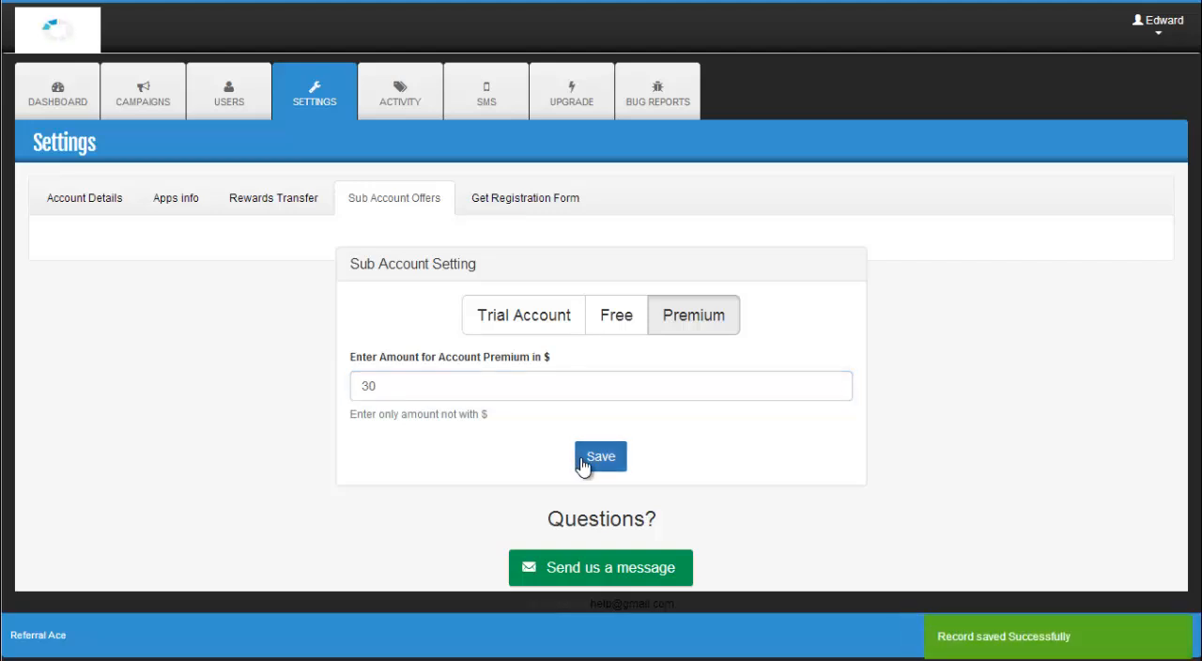
Step: Look through the Trial Account, Free and Premium sub account options once more
{"action": "left_click", "coordinate": [535, 314]}
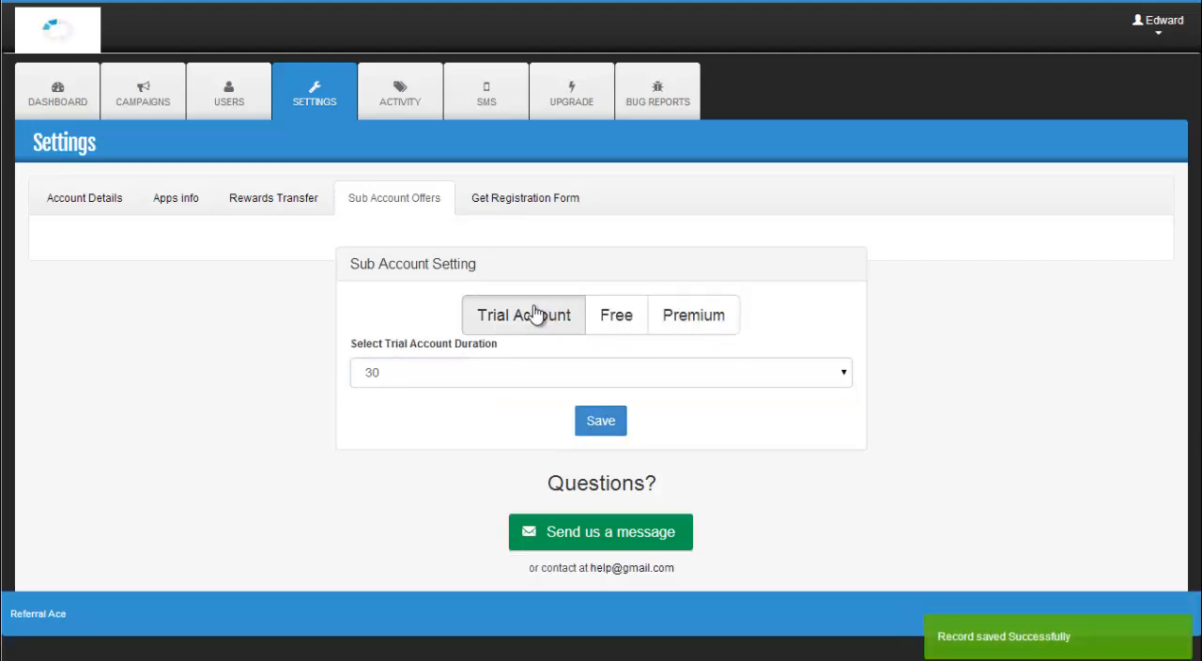
{"action": "left_click", "coordinate": [617, 326]}
{"action": "left_click", "coordinate": [678, 327]}
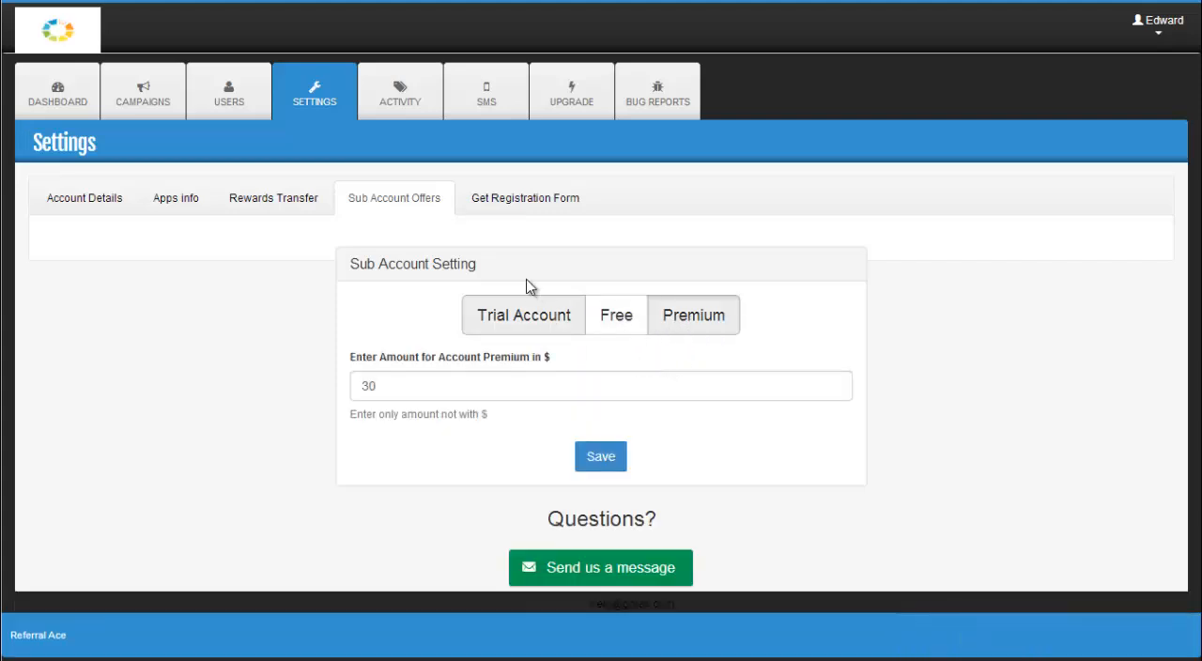
Step: Copy the complete registration form embed script from the settings
{"action": "left_click", "coordinate": [520, 211]}
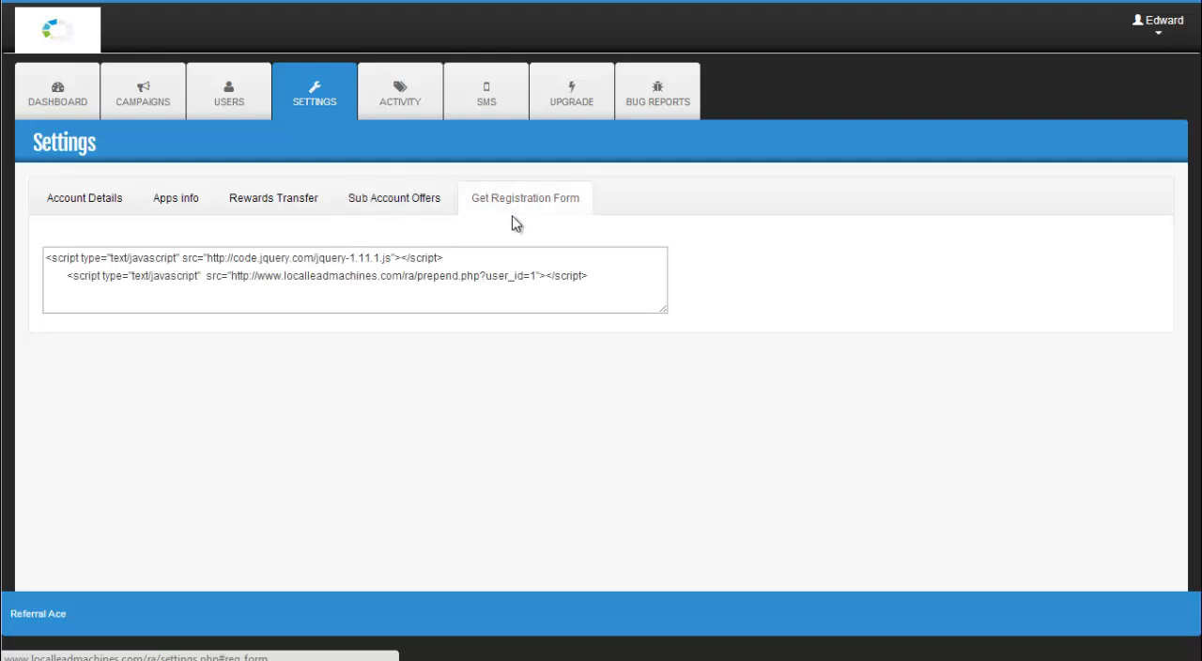
{"action": "left_click_drag", "start_coordinate": [614, 281], "coordinate": [37, 260]}
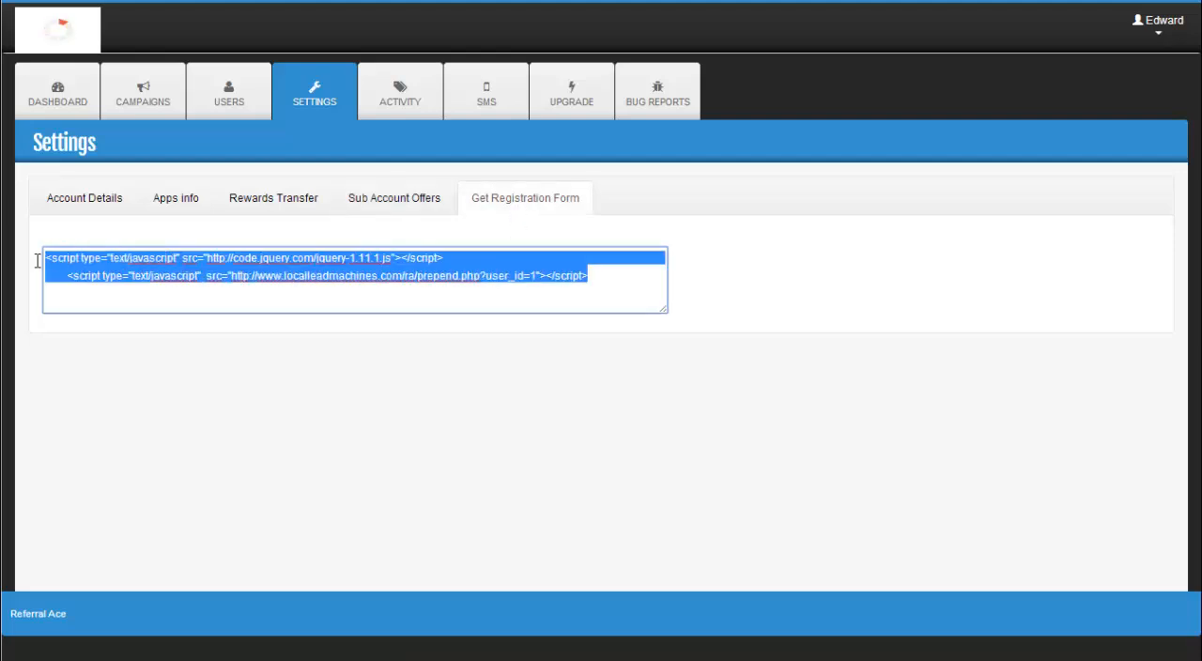
{"action": "right_click", "coordinate": [218, 264]}
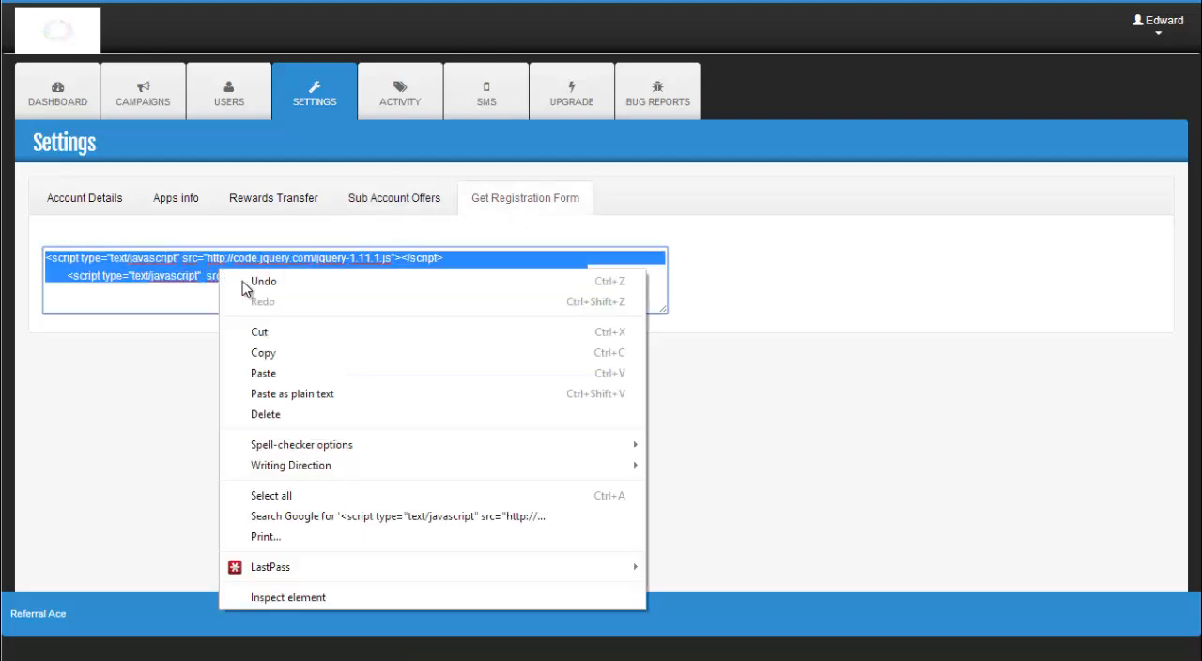
{"action": "left_click", "coordinate": [286, 355]}
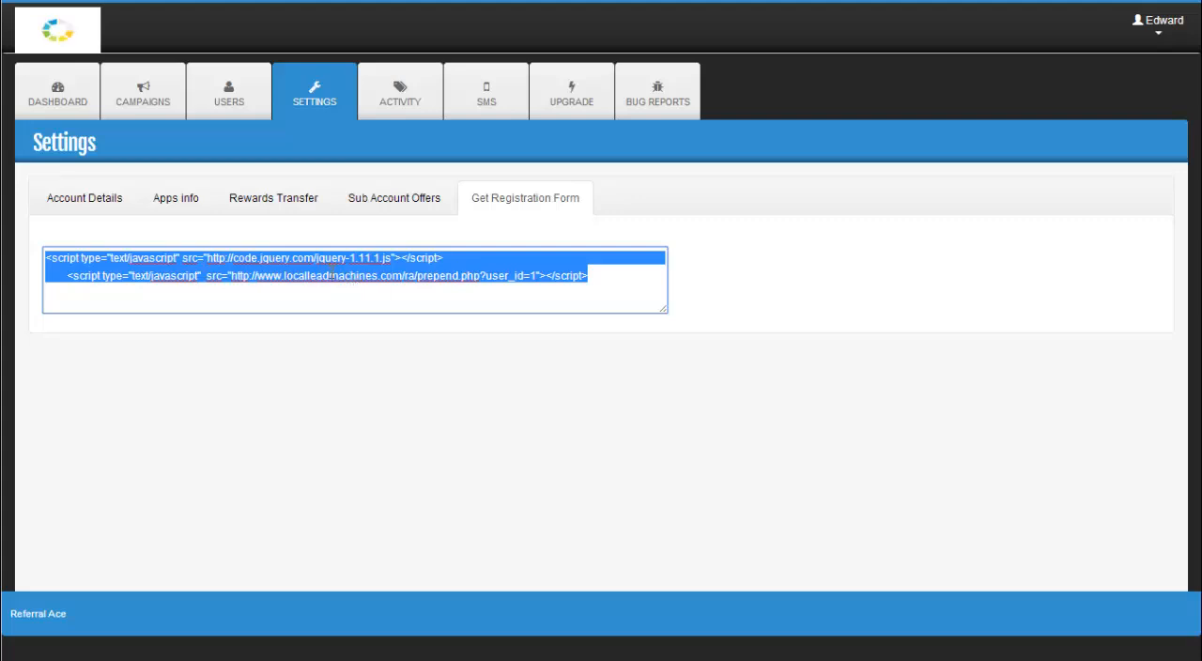
Step: Open a new user entry in the user list and enter the user's name
{"action": "left_click", "coordinate": [230, 94]}
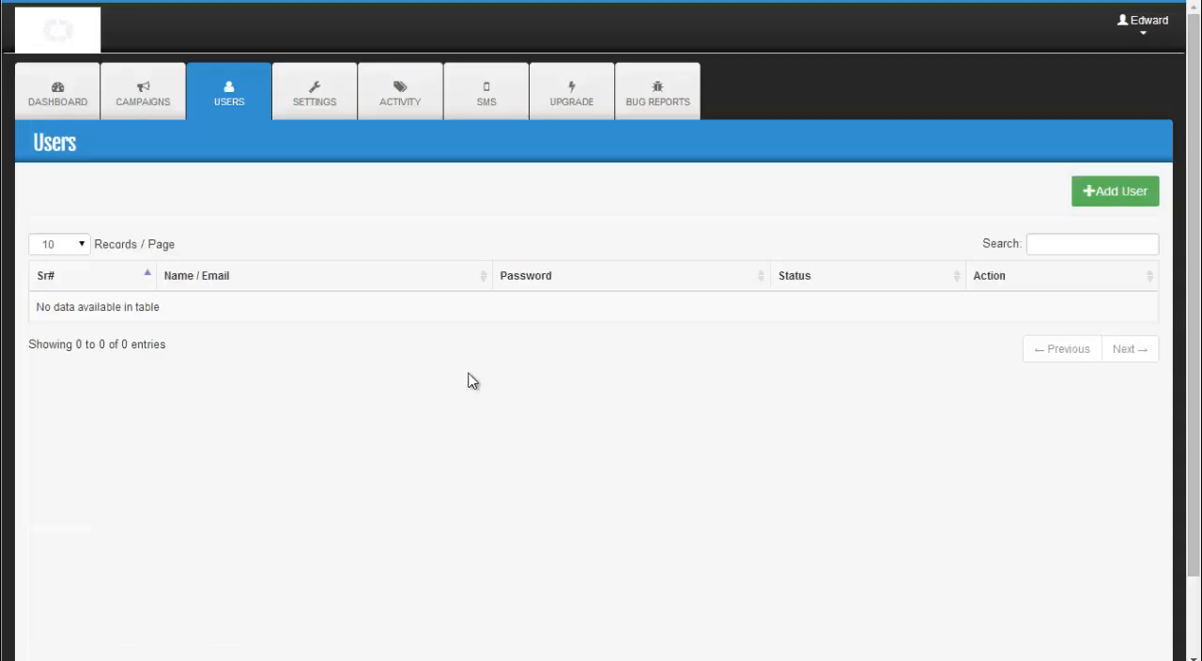
{"action": "left_click", "coordinate": [1113, 194]}
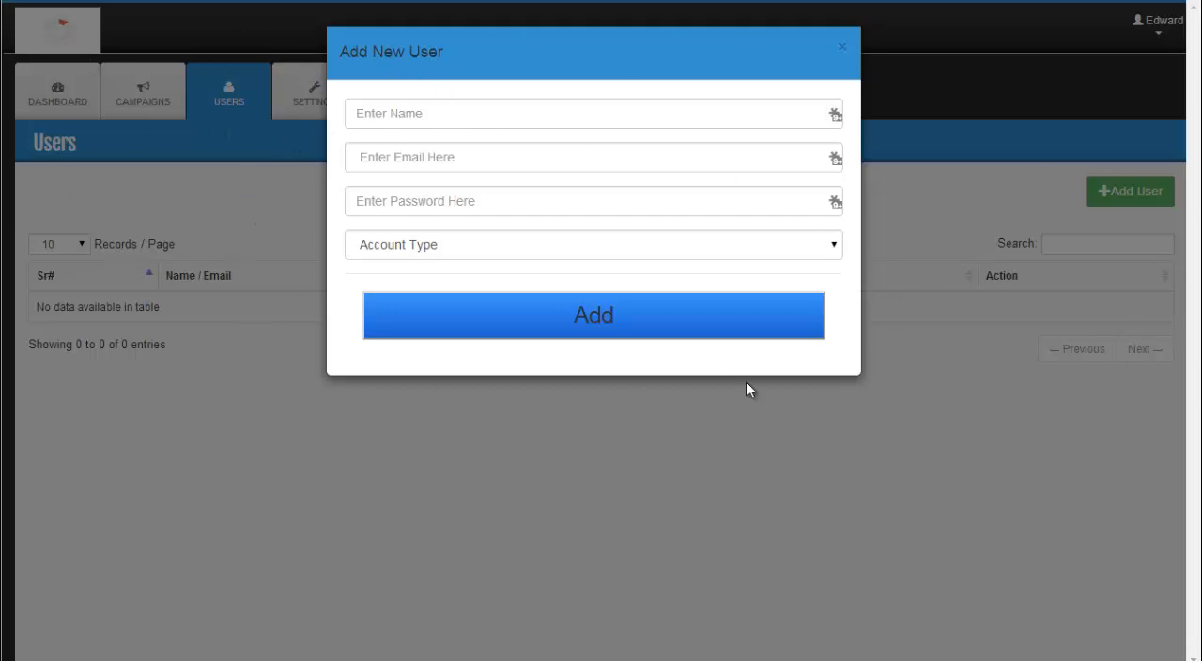
{"action": "left_click", "coordinate": [391, 116]}
{"action": "type", "text": "Jo"}
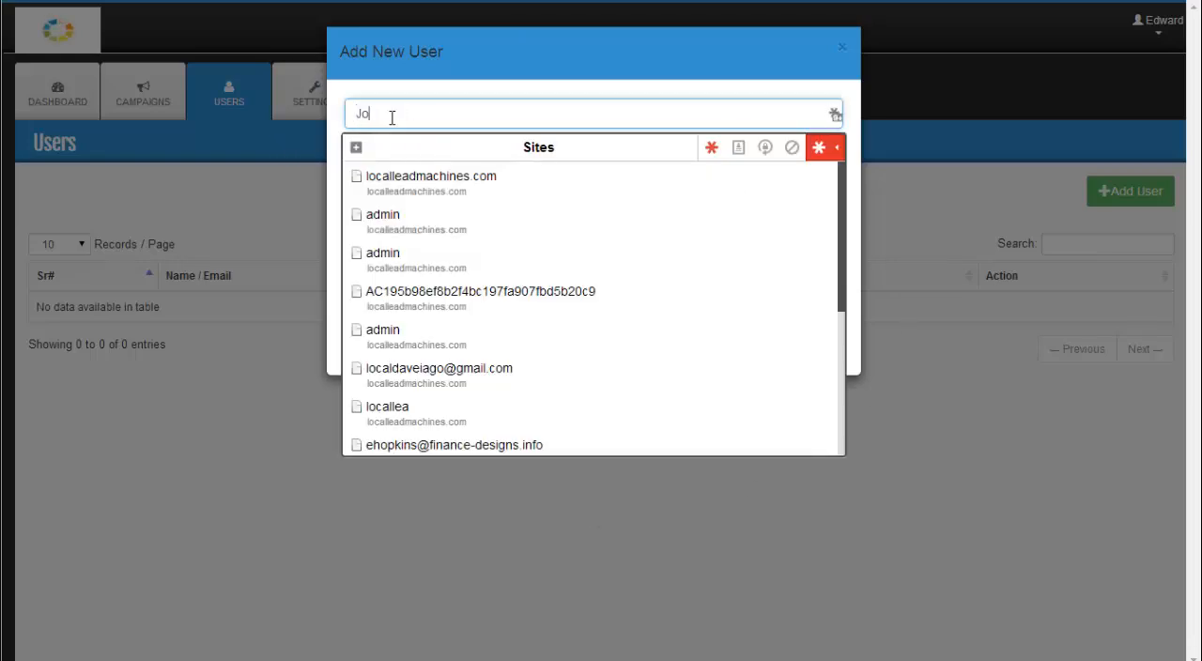
{"action": "type", "text": "e"}
{"action": "key", "text": "Tab"}
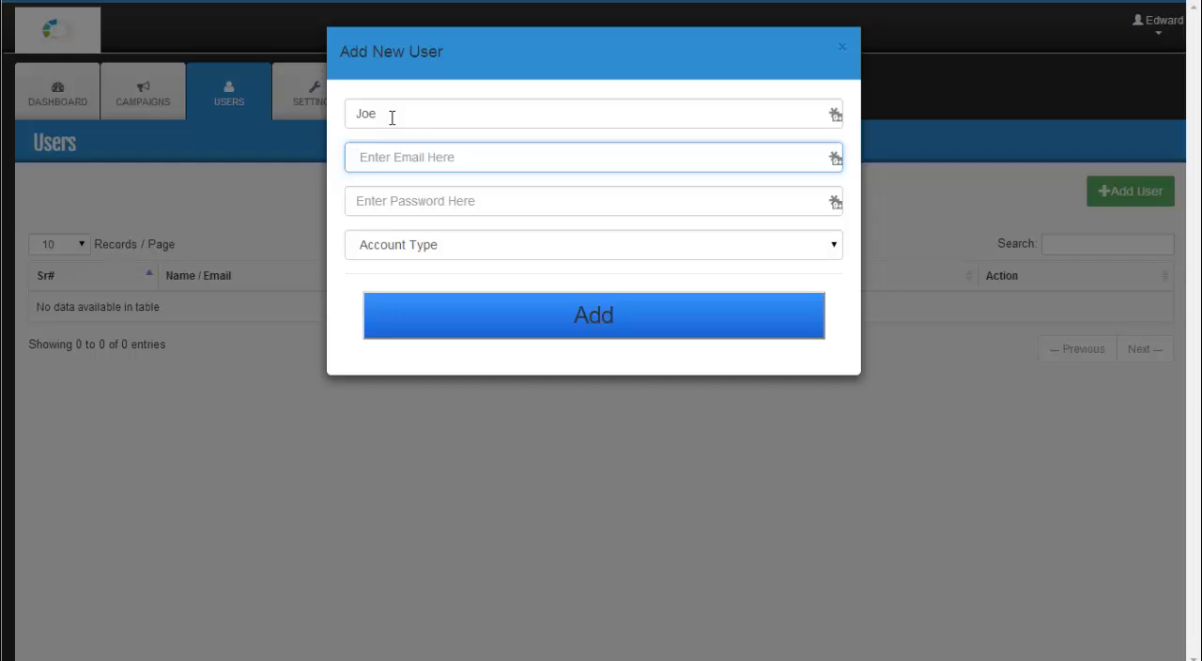
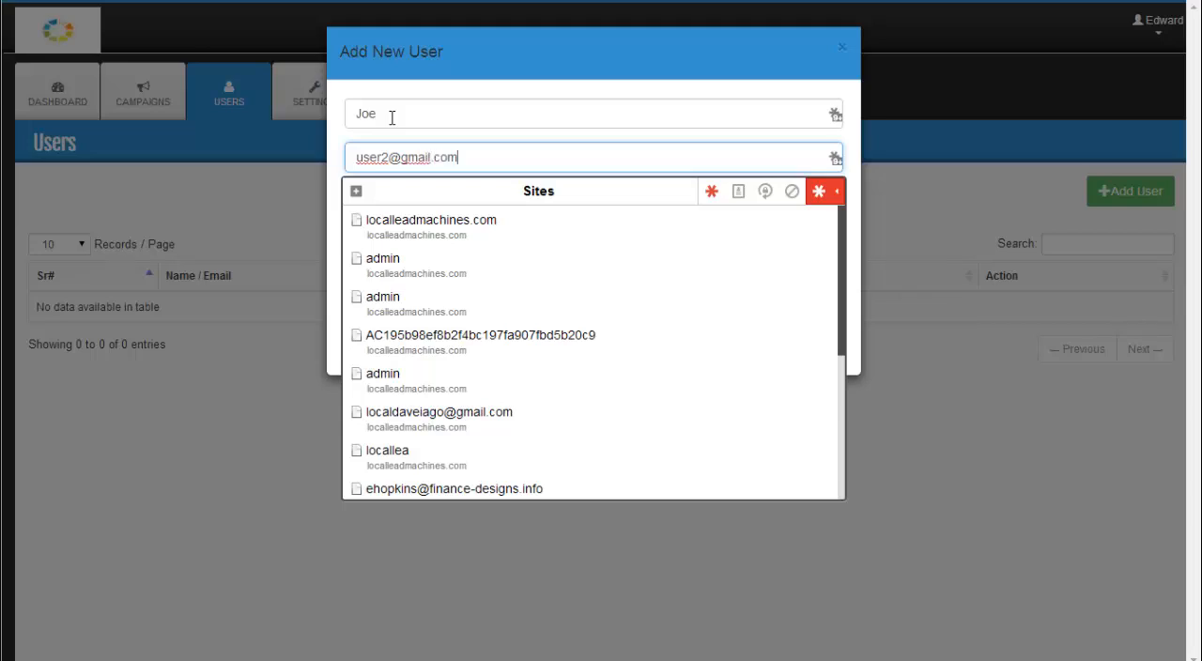
Step: Fill in the new user's email address and account password
{"action": "key", "text": "Tab"}
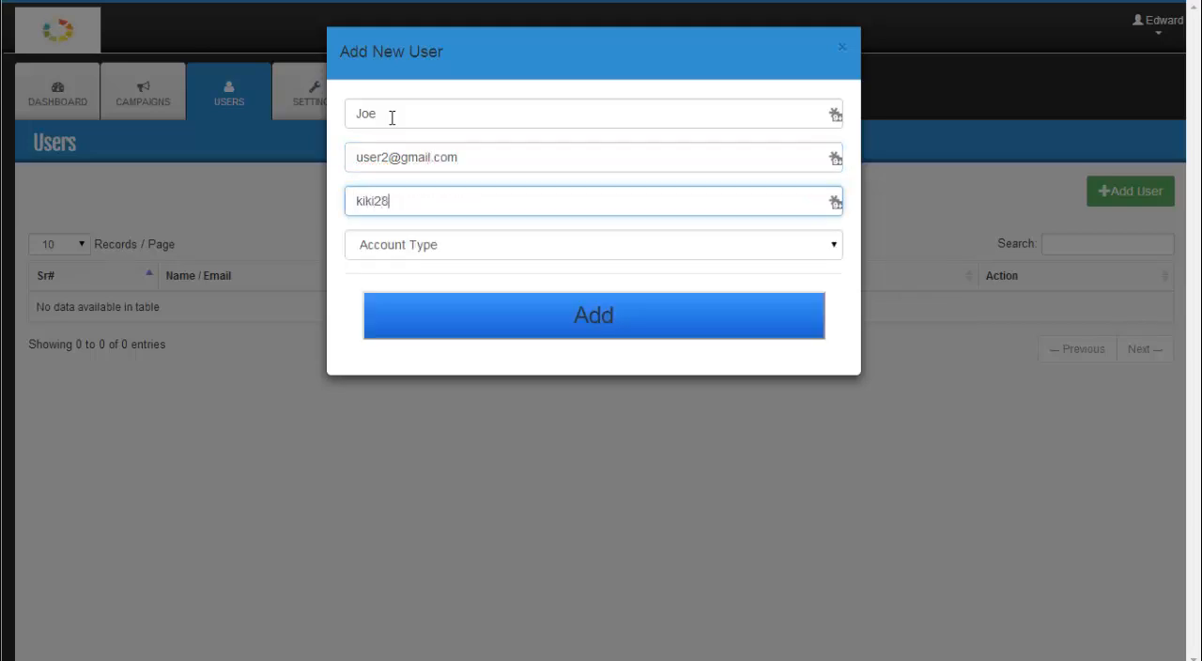
{"action": "key", "text": "Tab"}
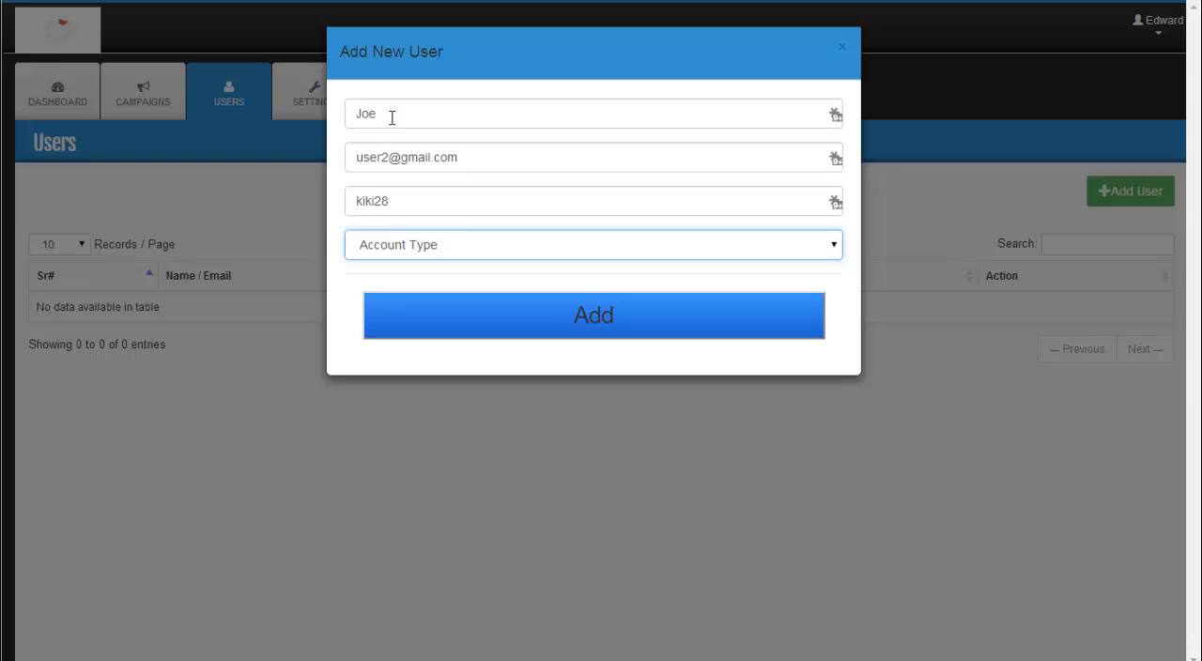
Step: Make the new user a Trial Account with a duration of 15 and add the user
{"action": "left_click", "coordinate": [402, 247]}
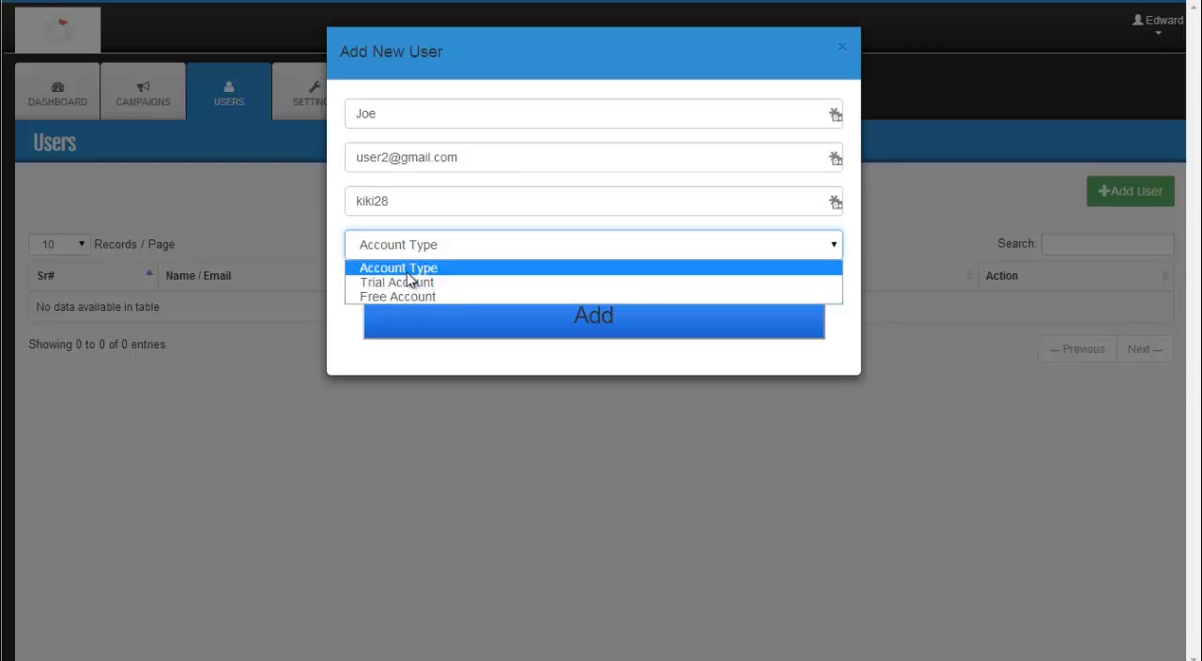
{"action": "left_click", "coordinate": [409, 281]}
{"action": "left_click", "coordinate": [395, 297]}
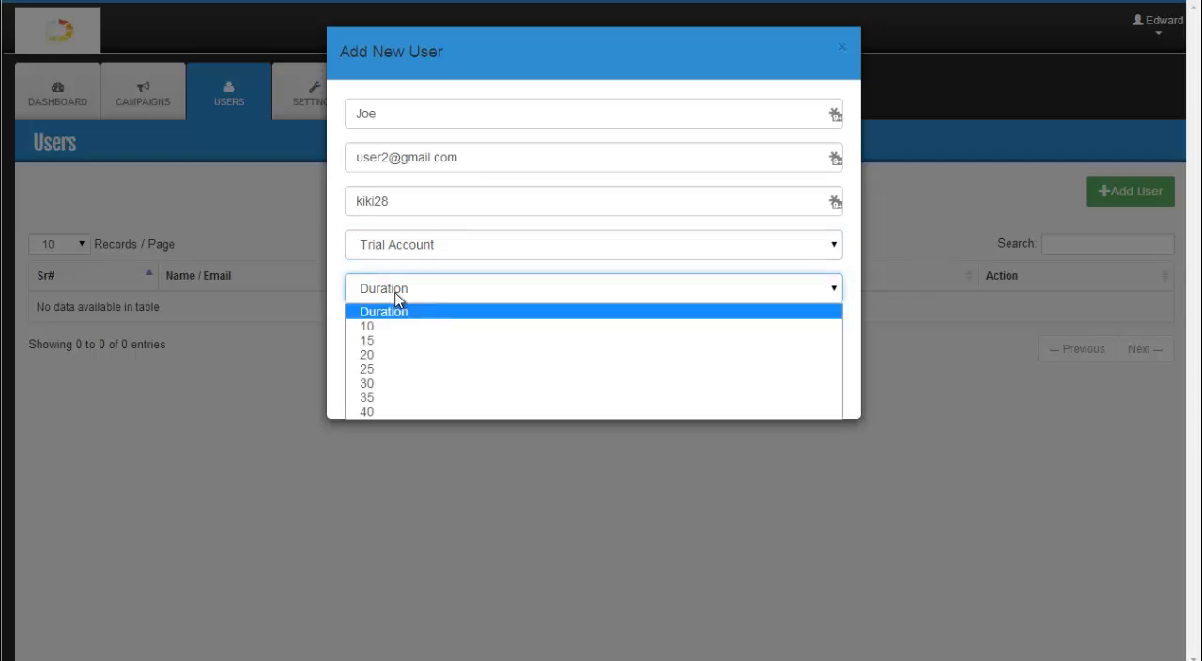
{"action": "left_click", "coordinate": [372, 341]}
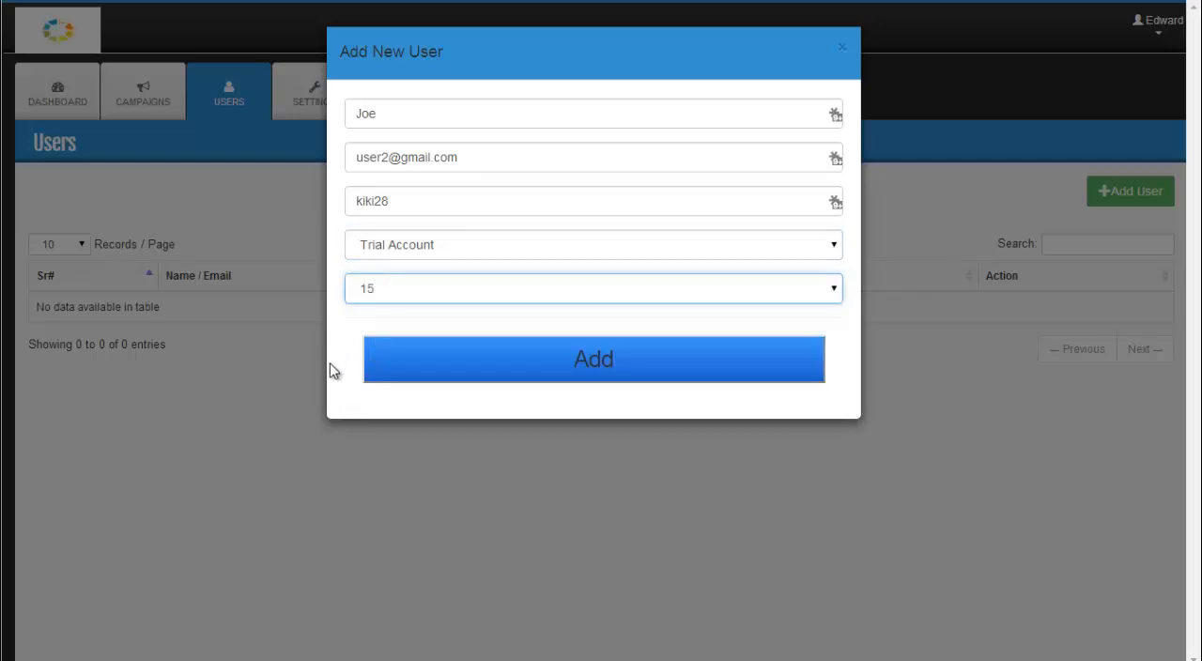
{"action": "left_click", "coordinate": [526, 370]}
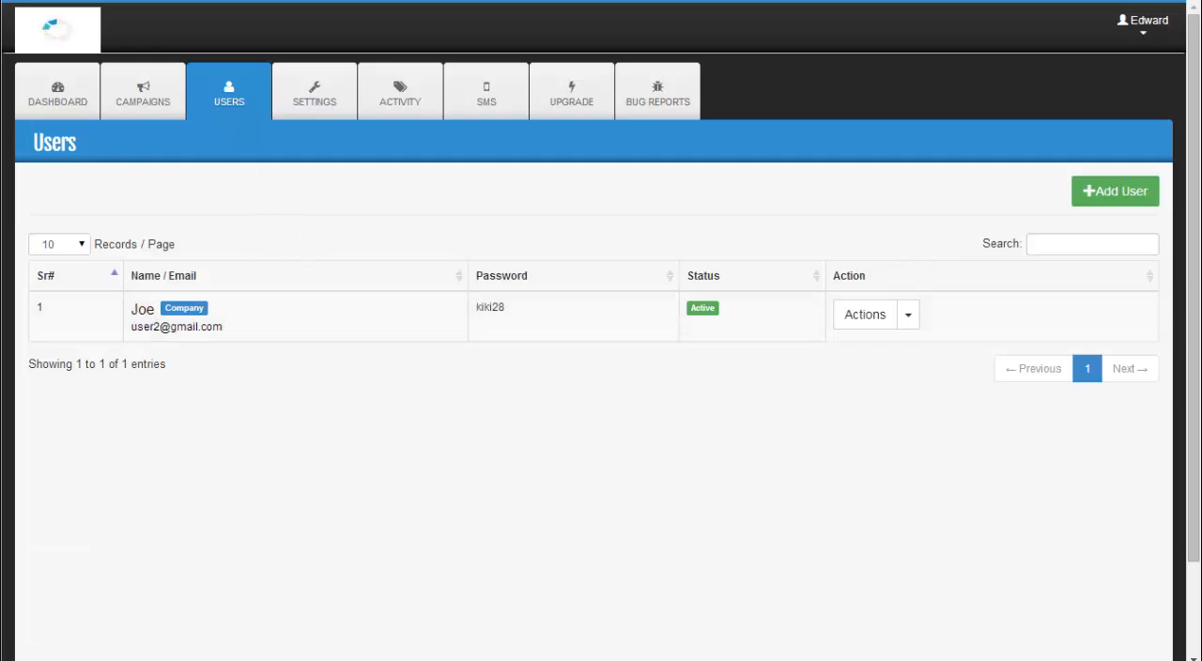
Step: Log out of the current account and log in with the trial user's email and account password
{"action": "left_click", "coordinate": [1146, 26]}
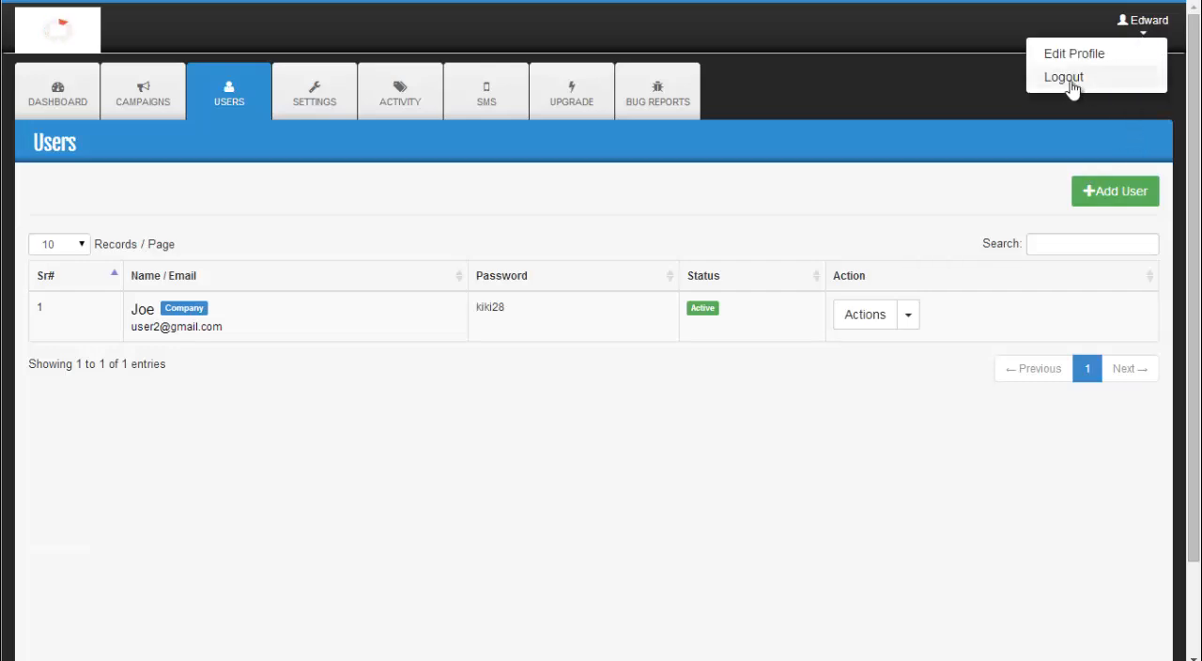
{"action": "left_click", "coordinate": [1067, 83]}
{"action": "right_click", "coordinate": [502, 232]}
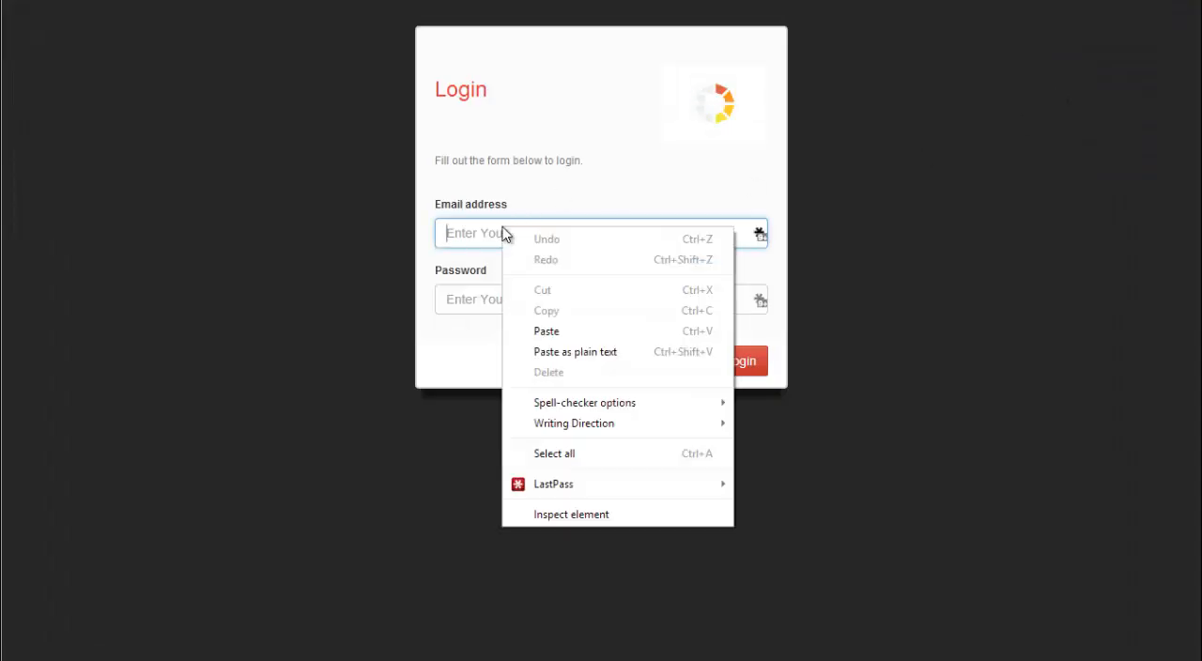
{"action": "left_click", "coordinate": [562, 332]}
{"action": "left_click", "coordinate": [490, 306]}
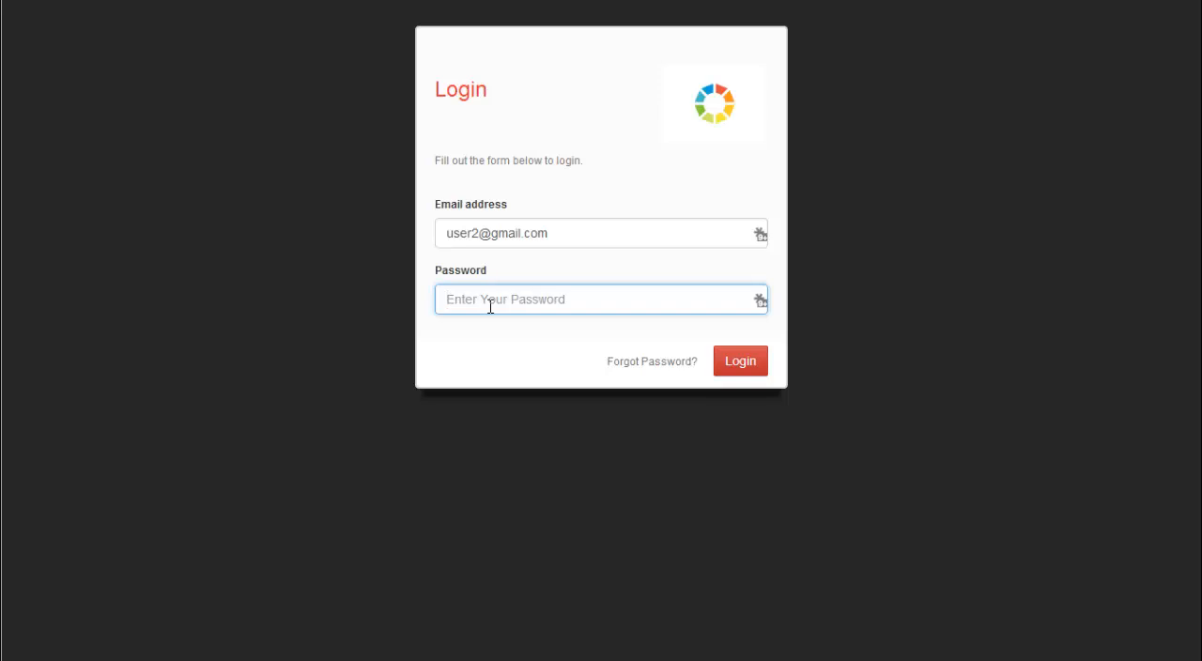
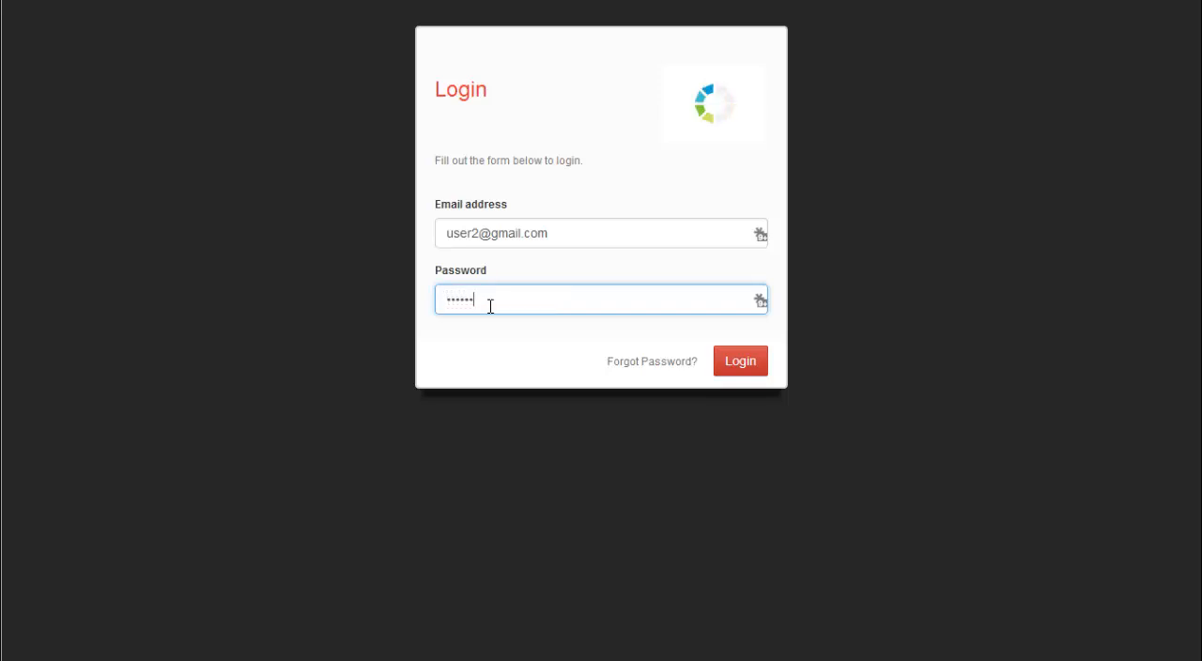
{"action": "left_click", "coordinate": [738, 369]}
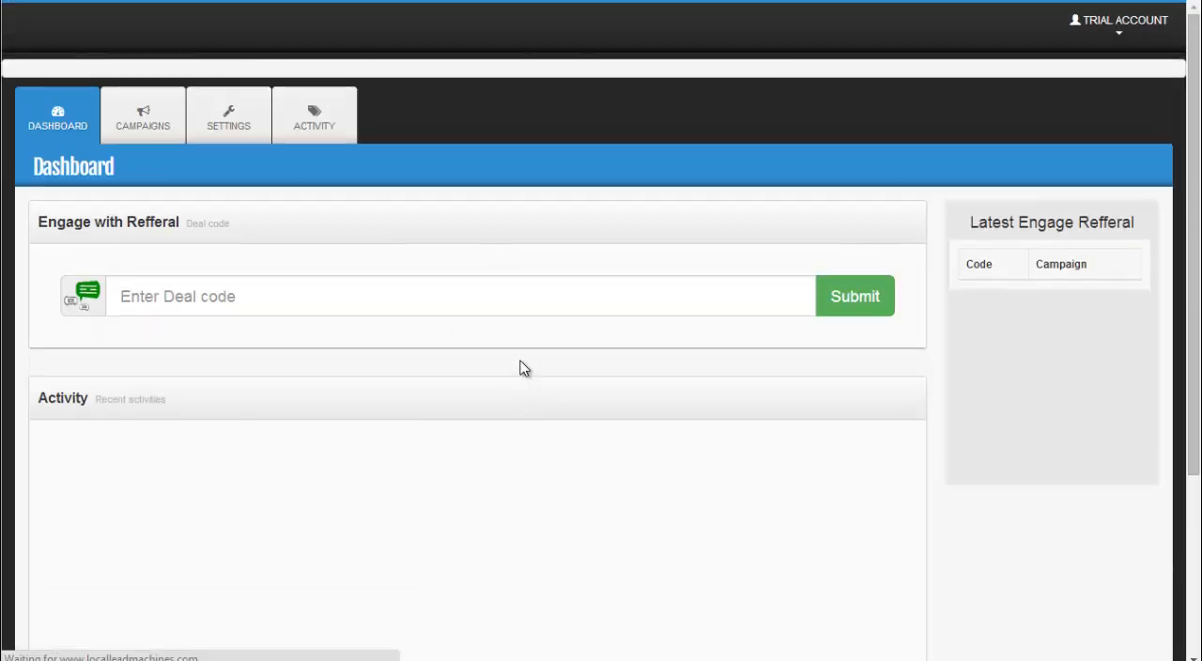
Step: View the My Pizza Store deal page and examine its headline, instant discount offer and remaining deals
{"action": "left_click", "coordinate": [514, 137]}
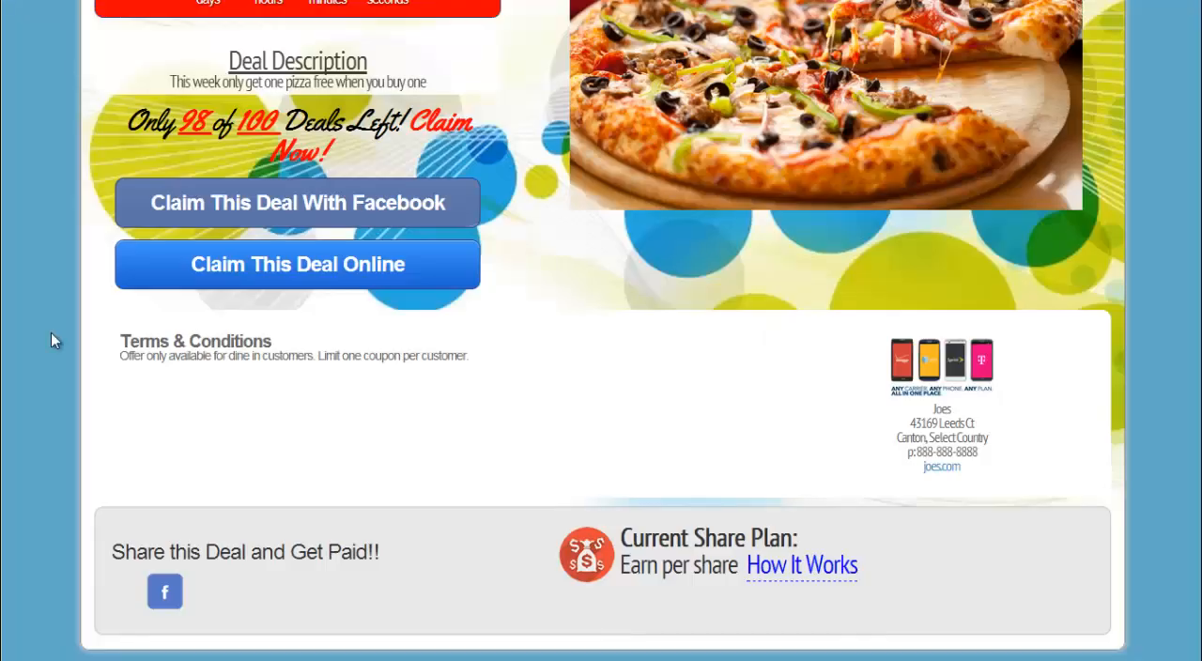
{"action": "scroll", "coordinate": [51, 332], "scroll_direction": "up", "scroll_amount": 4}
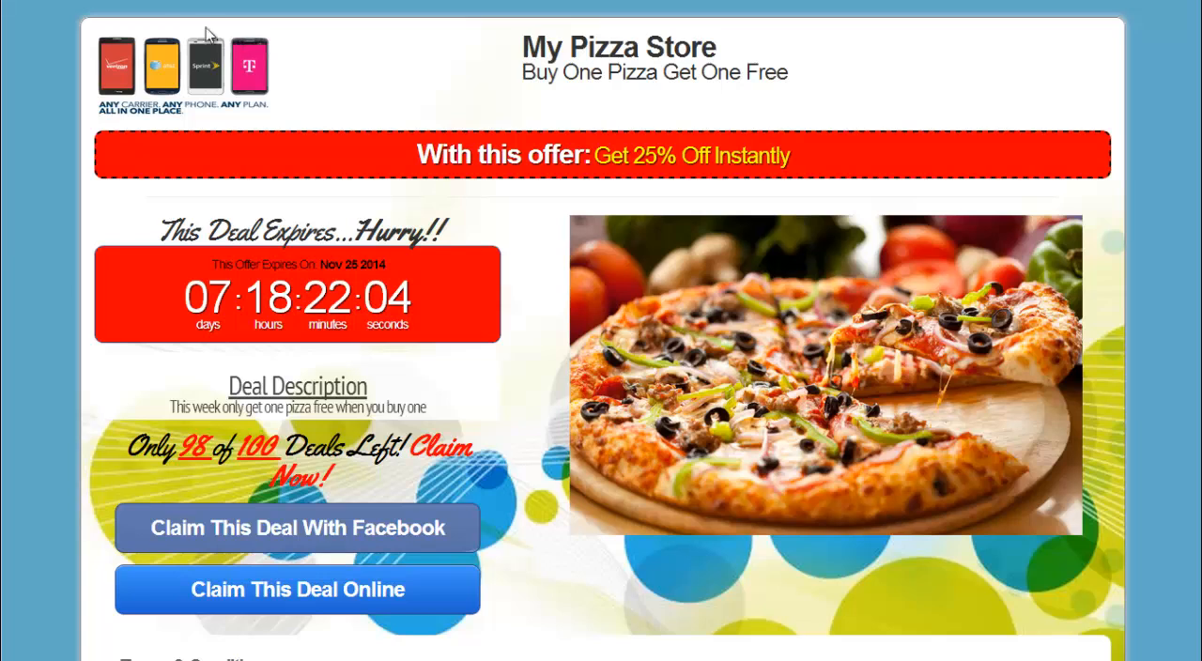
{"action": "left_click_drag", "start_coordinate": [524, 49], "coordinate": [495, 124]}
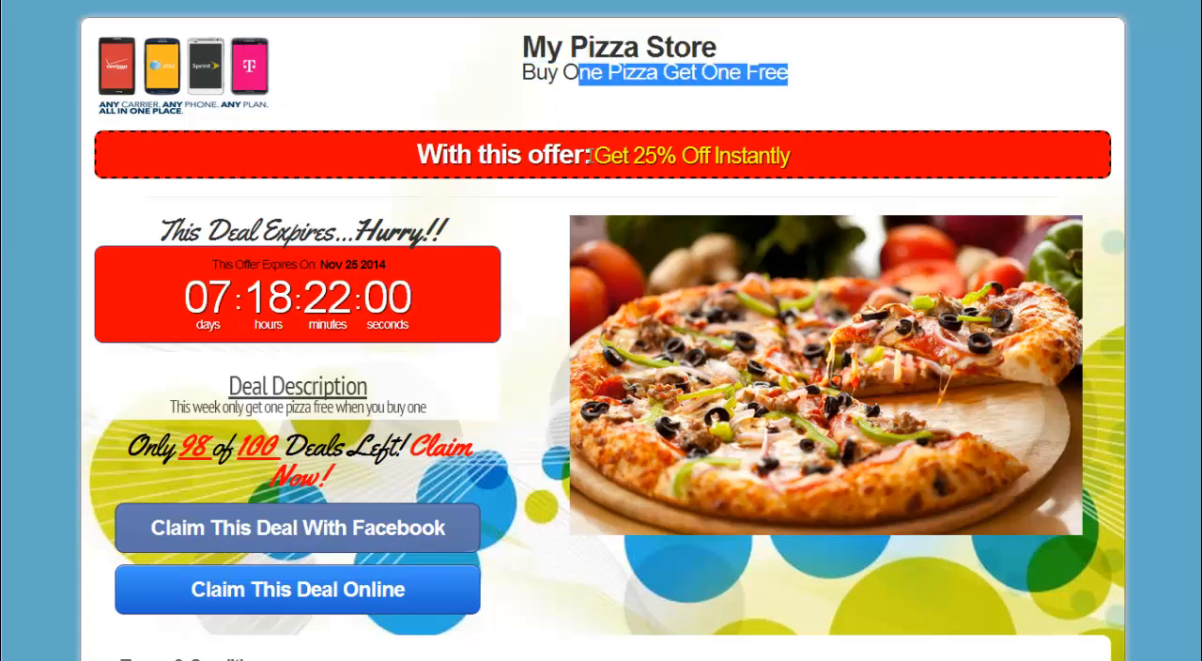
{"action": "left_click_drag", "start_coordinate": [591, 155], "coordinate": [832, 158]}
{"action": "left_click", "coordinate": [458, 204]}
{"action": "scroll", "coordinate": [458, 205], "scroll_direction": "down", "scroll_amount": 2}
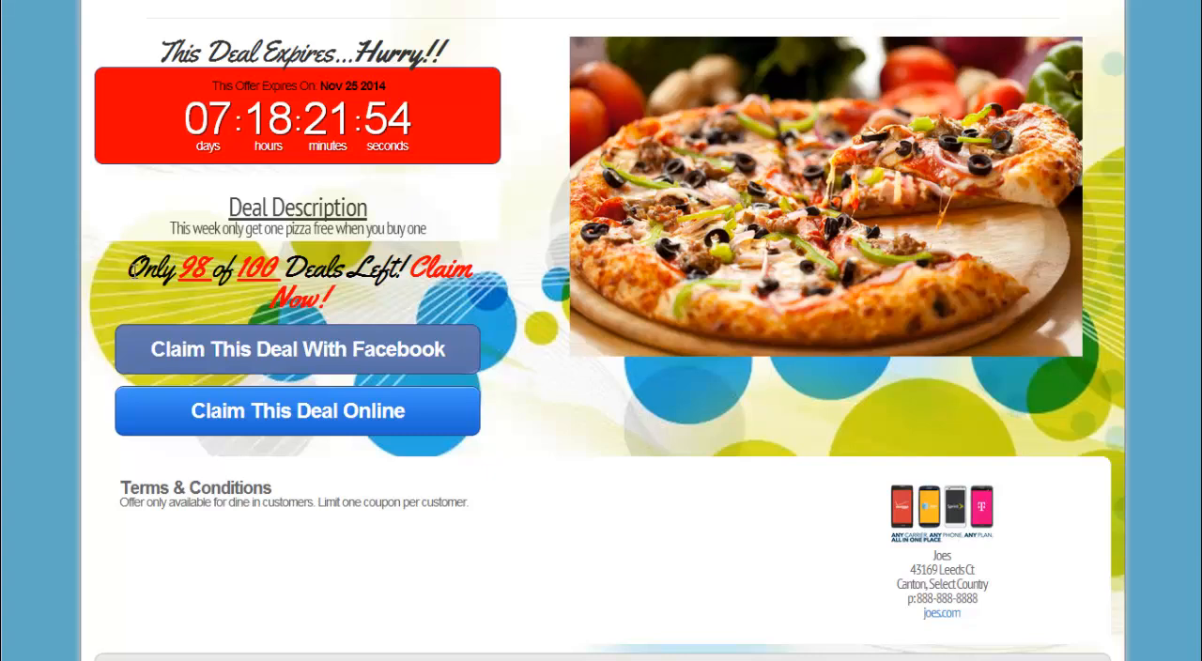
{"action": "left_click_drag", "start_coordinate": [131, 270], "coordinate": [468, 310]}
{"action": "left_click", "coordinate": [469, 310]}
Step: Examine the deal page's terms and conditions, business contact details and sharing section
{"action": "scroll", "coordinate": [469, 310], "scroll_direction": "down", "scroll_amount": 1}
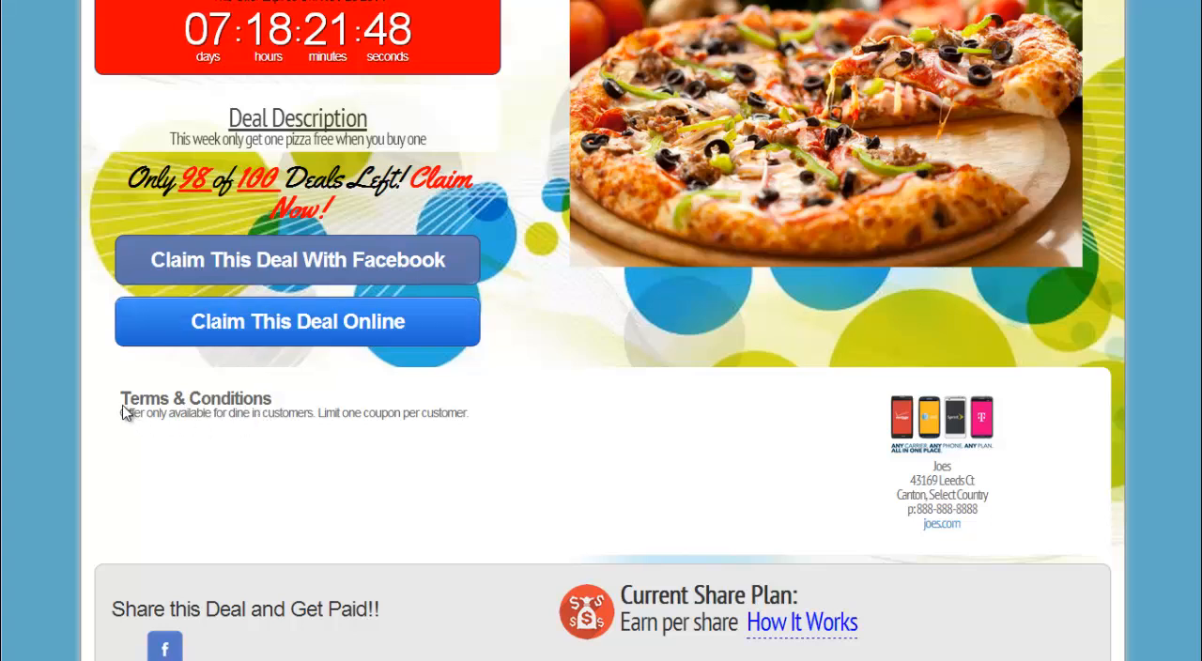
{"action": "left_click_drag", "start_coordinate": [126, 414], "coordinate": [397, 438]}
{"action": "left_click_drag", "start_coordinate": [864, 408], "coordinate": [1036, 539]}
{"action": "left_click", "coordinate": [1033, 536]}
{"action": "scroll", "coordinate": [1011, 452], "scroll_direction": "down", "scroll_amount": 1}
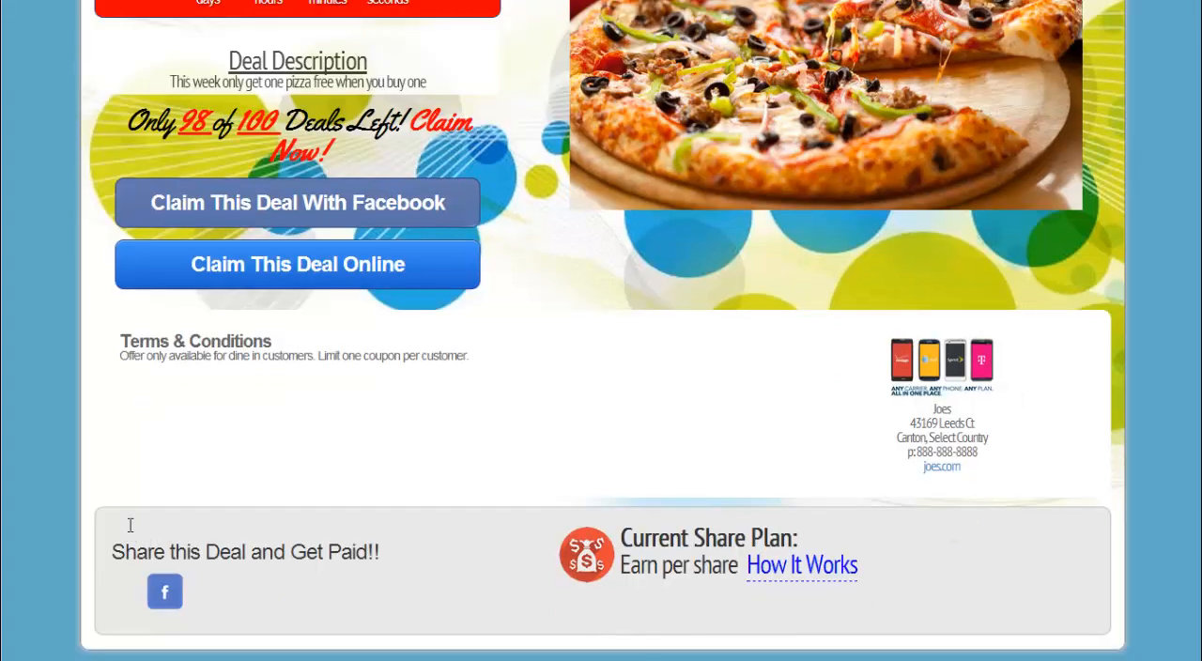
{"action": "left_click_drag", "start_coordinate": [127, 552], "coordinate": [951, 599]}
{"action": "left_click", "coordinate": [863, 602]}
Step: Read the How It Works explanation of the share plan, close it and look over the deal page again
{"action": "left_click", "coordinate": [824, 569]}
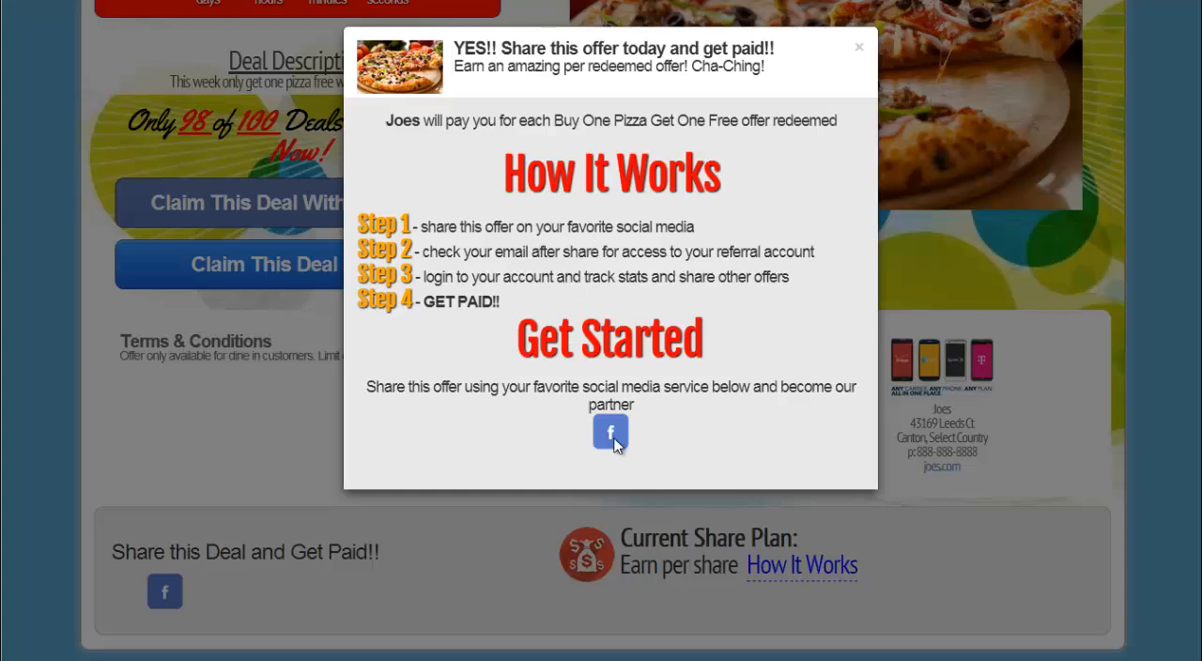
{"action": "left_click", "coordinate": [858, 47]}
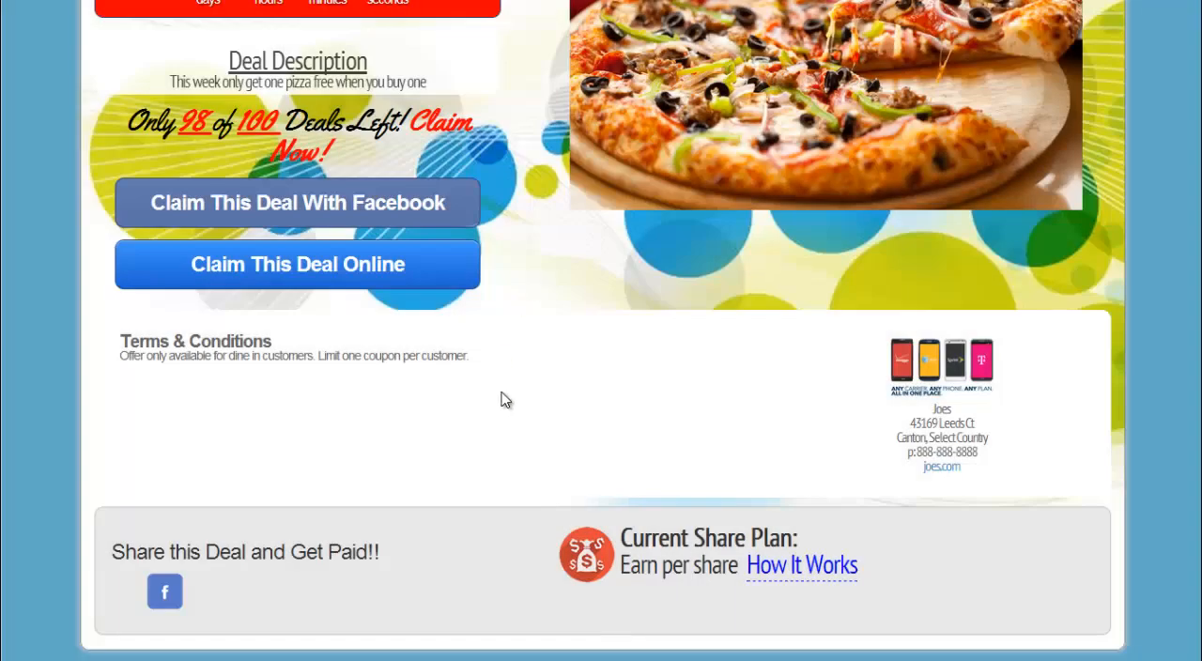
{"action": "scroll", "coordinate": [502, 401], "scroll_direction": "up", "scroll_amount": 4}
{"action": "scroll", "coordinate": [501, 401], "scroll_direction": "down", "scroll_amount": 2}
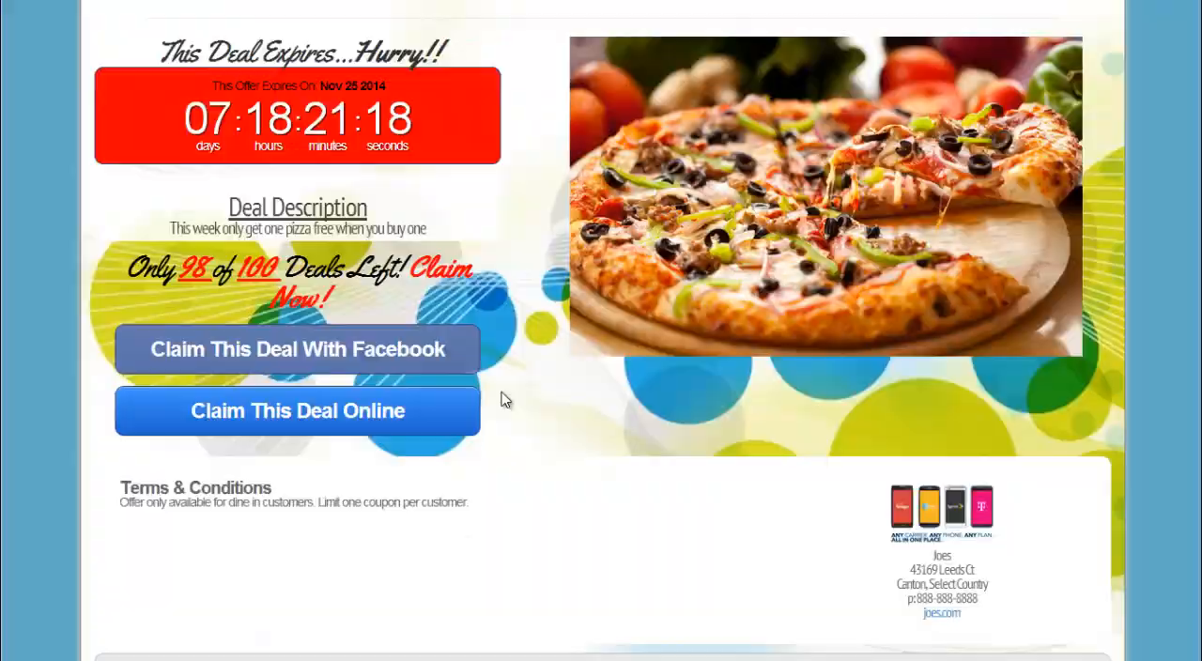
{"action": "scroll", "coordinate": [502, 401], "scroll_direction": "down", "scroll_amount": 2}
{"action": "scroll", "coordinate": [501, 401], "scroll_direction": "up", "scroll_amount": 4}
{"action": "scroll", "coordinate": [501, 401], "scroll_direction": "down", "scroll_amount": 4}
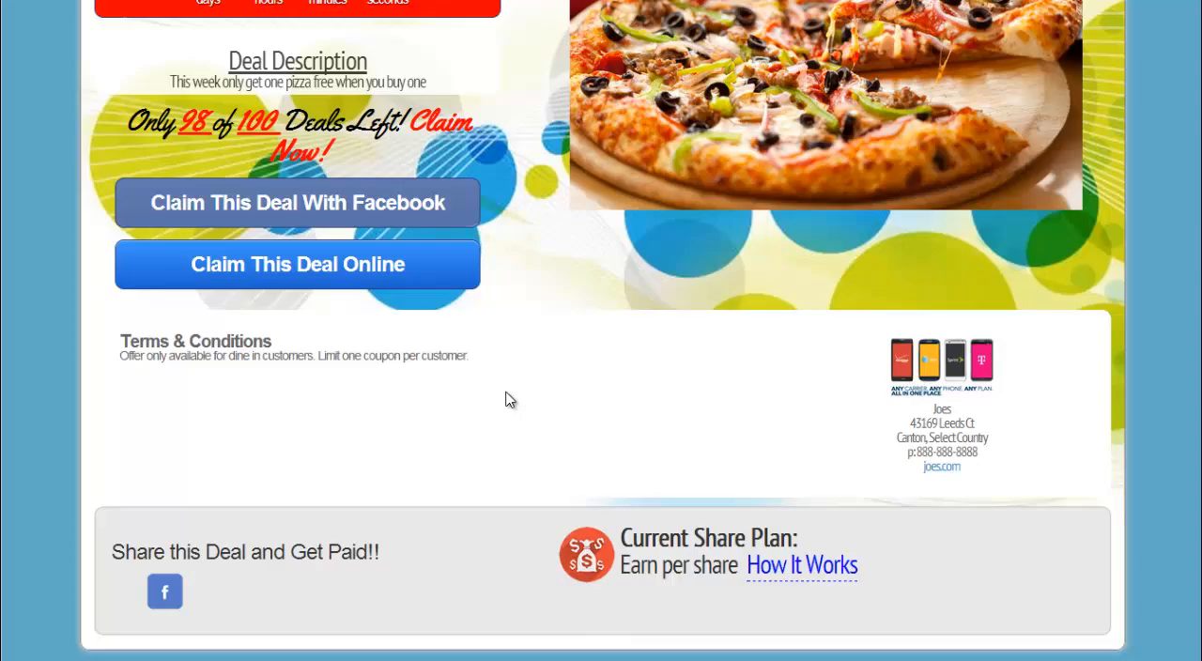
{"action": "scroll", "coordinate": [506, 400], "scroll_direction": "up", "scroll_amount": 2}
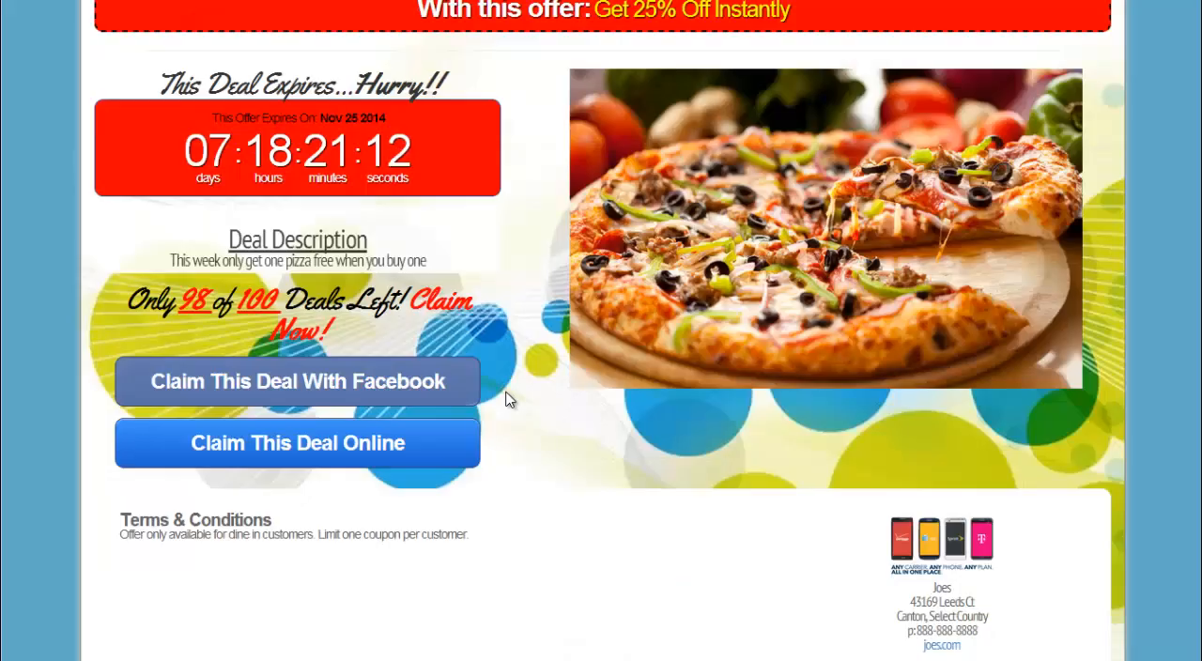
{"action": "scroll", "coordinate": [507, 402], "scroll_direction": "up", "scroll_amount": 2}
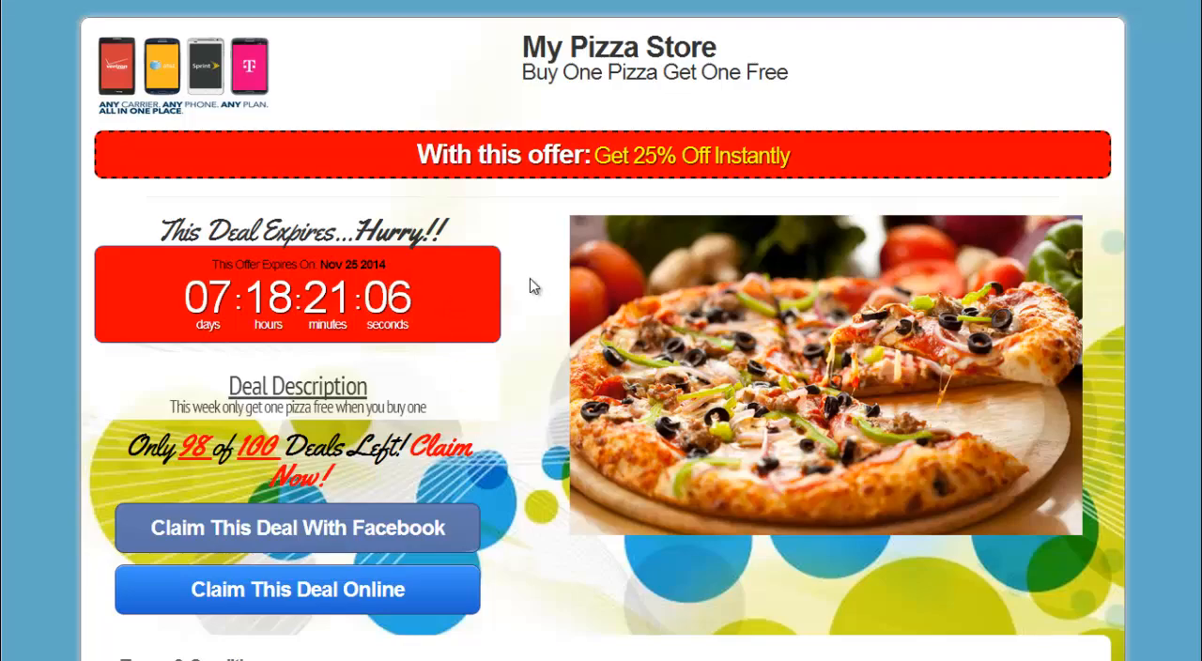
Step: Claim the Buy One Pizza Get One Free deal online with the customer's name and email
{"action": "scroll", "coordinate": [530, 287], "scroll_direction": "down", "scroll_amount": 1}
{"action": "left_click", "coordinate": [357, 501]}
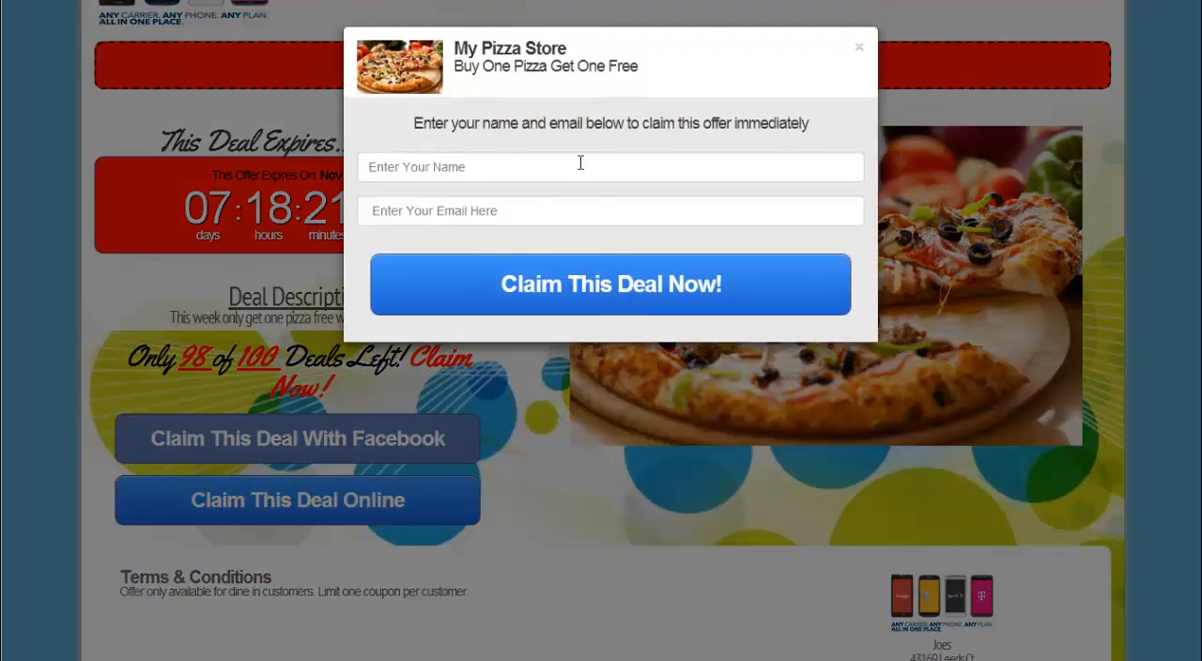
{"action": "left_click", "coordinate": [576, 164]}
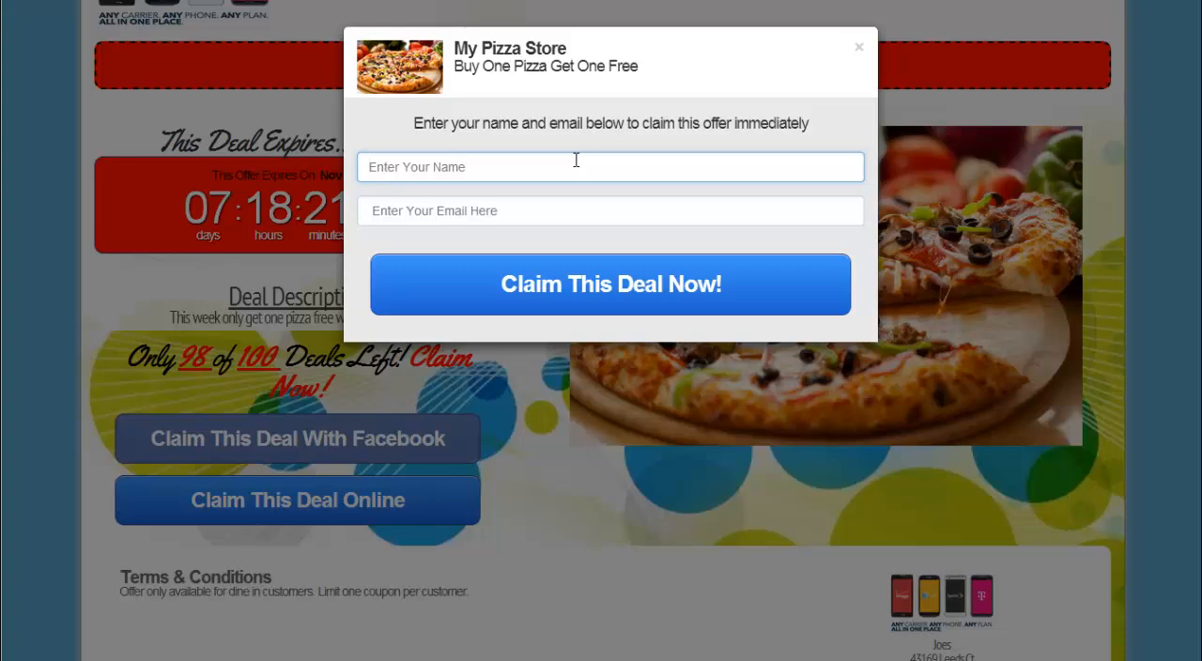
{"action": "type", "text": "Michelle"}
{"action": "key", "text": "Tab"}
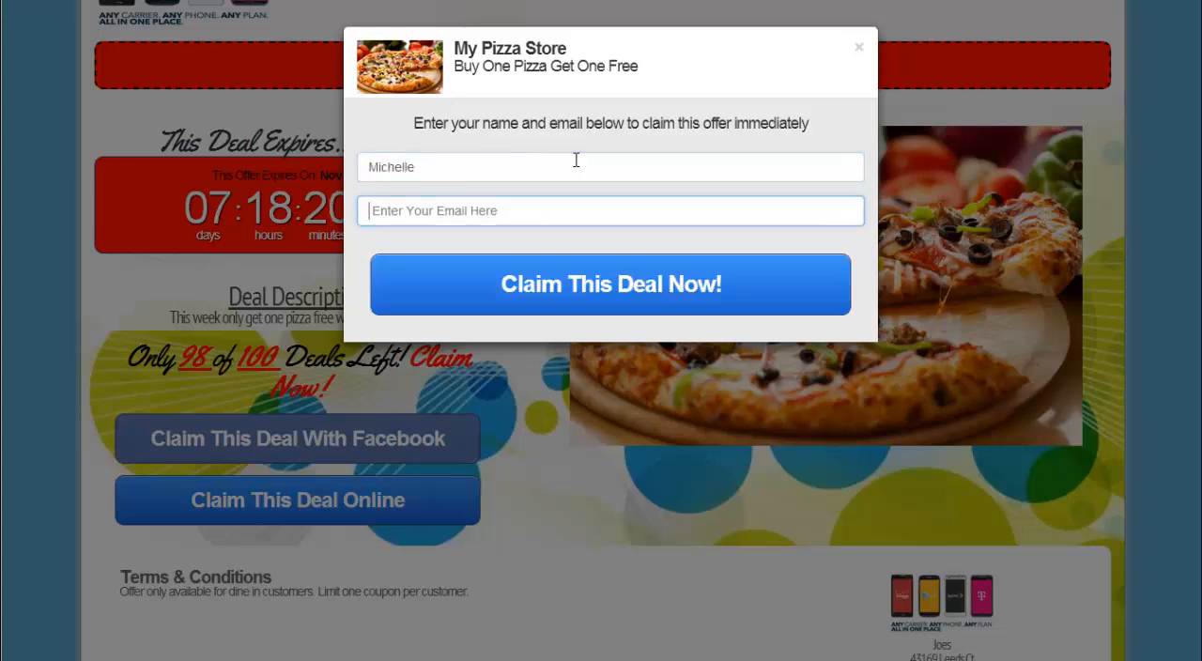
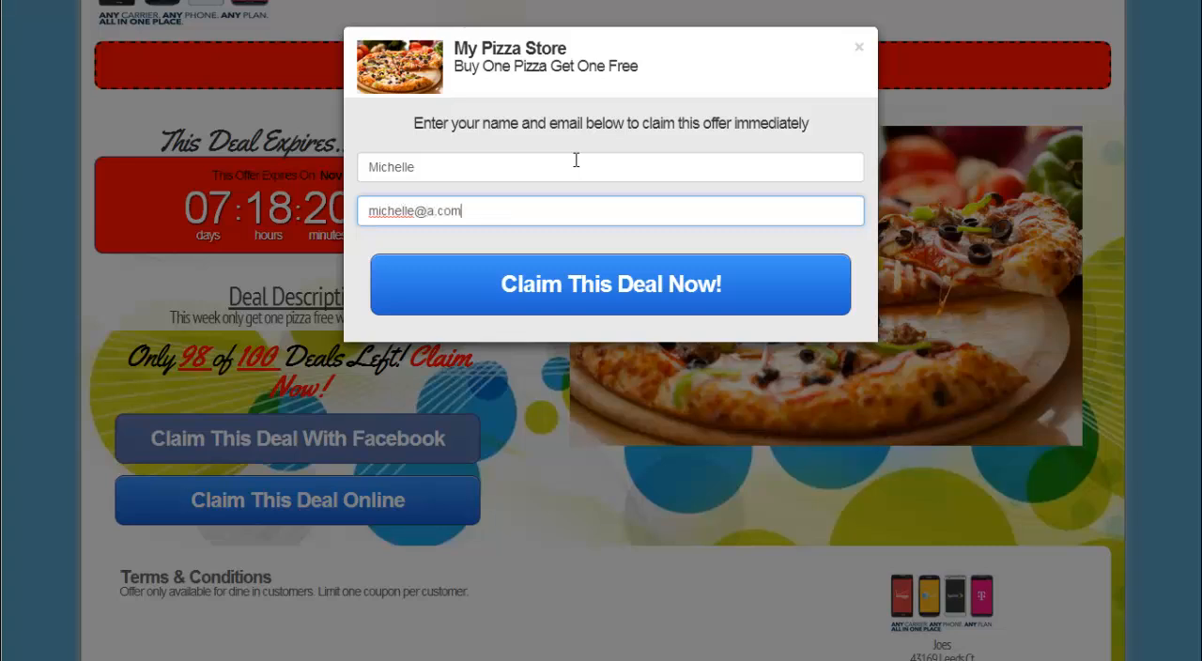
{"action": "left_click", "coordinate": [611, 284]}
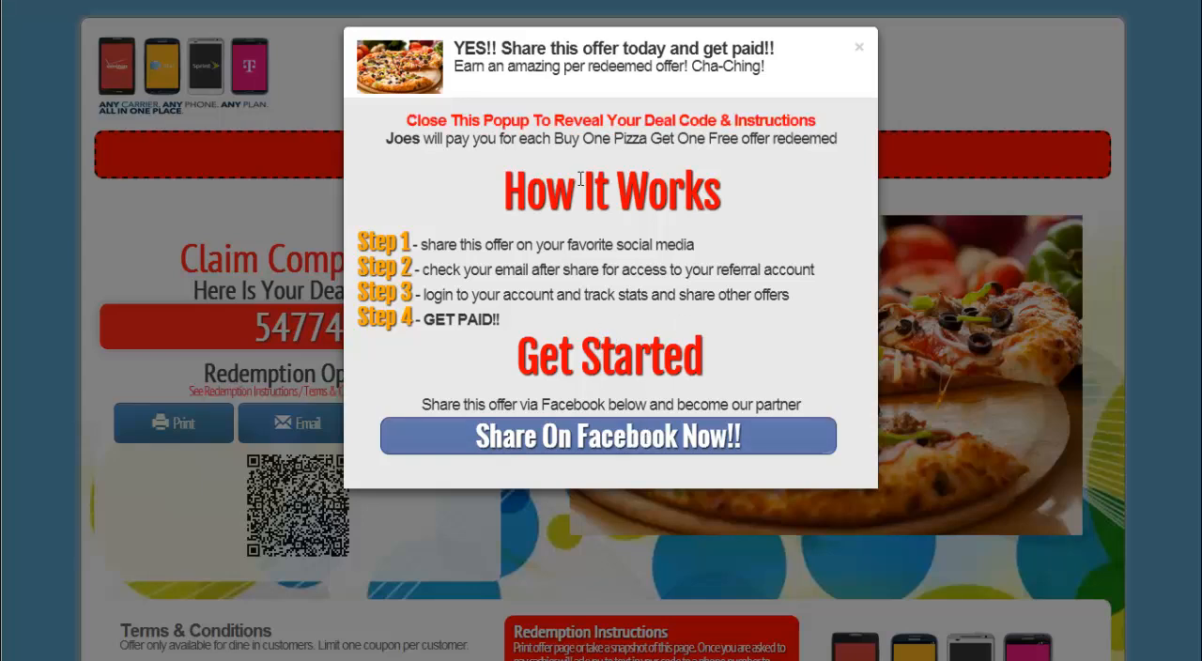
Step: Read the share-and-get-paid popup's note about the deal code and close the popup
{"action": "left_click_drag", "start_coordinate": [717, 120], "coordinate": [411, 121]}
{"action": "left_click", "coordinate": [412, 122]}
{"action": "left_click", "coordinate": [858, 47]}
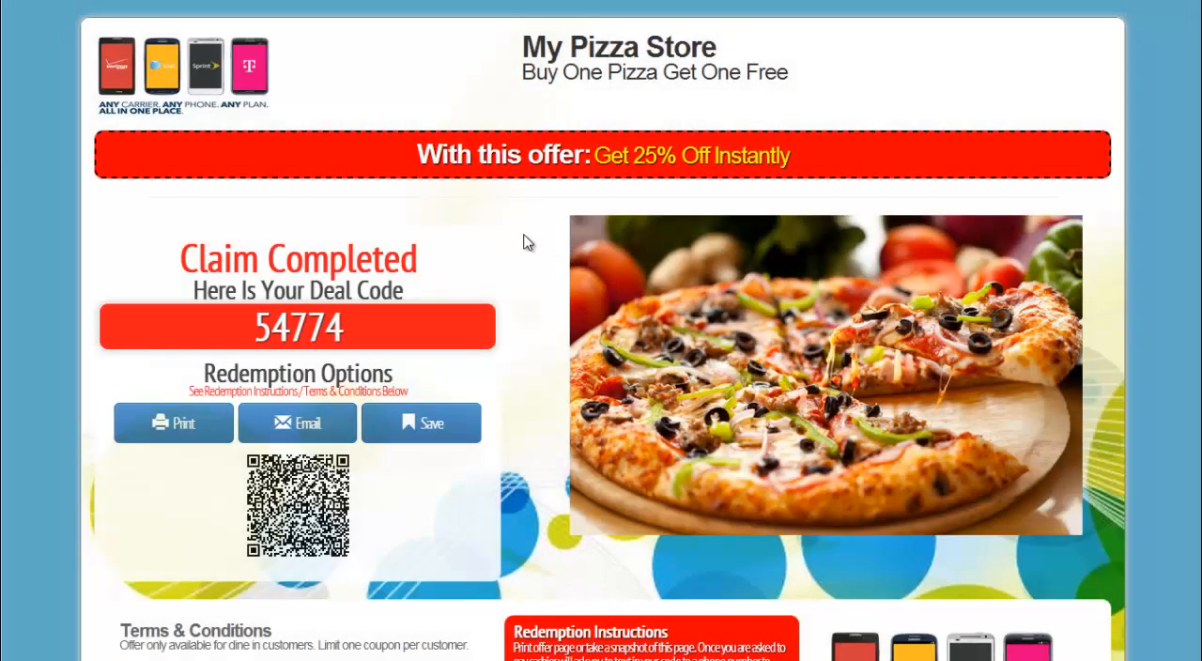
Step: Examine the claimed deal's code, redemption options, terms and conditions, and redemption instructions
{"action": "scroll", "coordinate": [524, 241], "scroll_direction": "down", "scroll_amount": 2}
{"action": "left_click_drag", "start_coordinate": [246, 149], "coordinate": [398, 153]}
{"action": "left_click", "coordinate": [142, 212]}
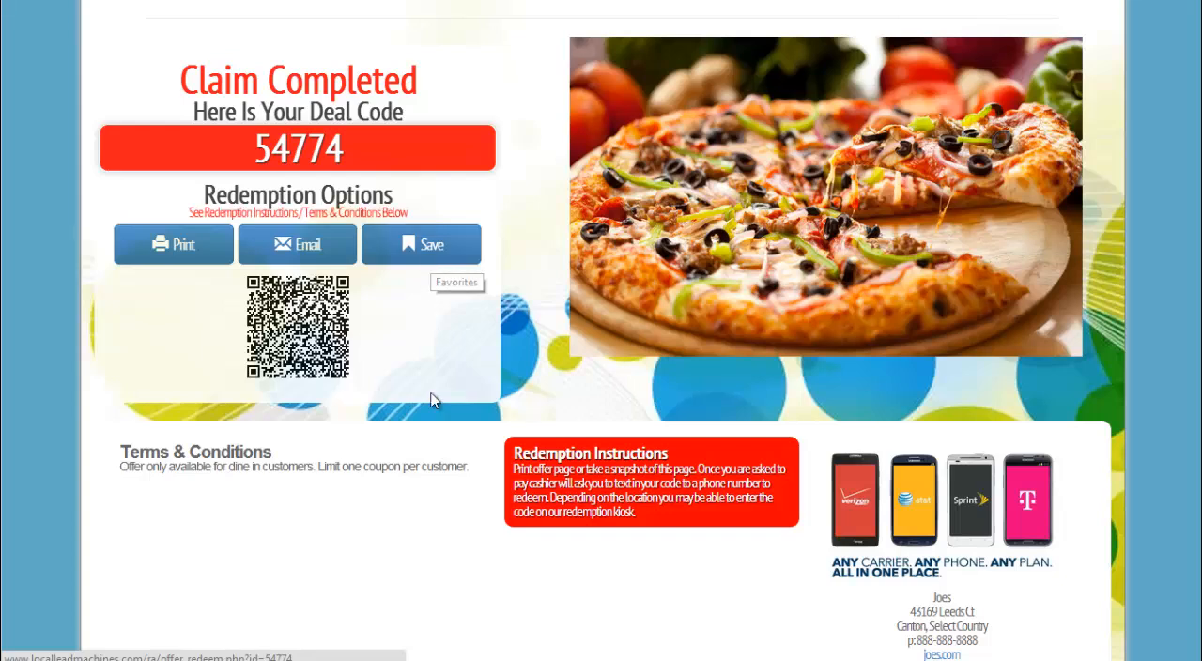
{"action": "left_click_drag", "start_coordinate": [196, 210], "coordinate": [443, 210]}
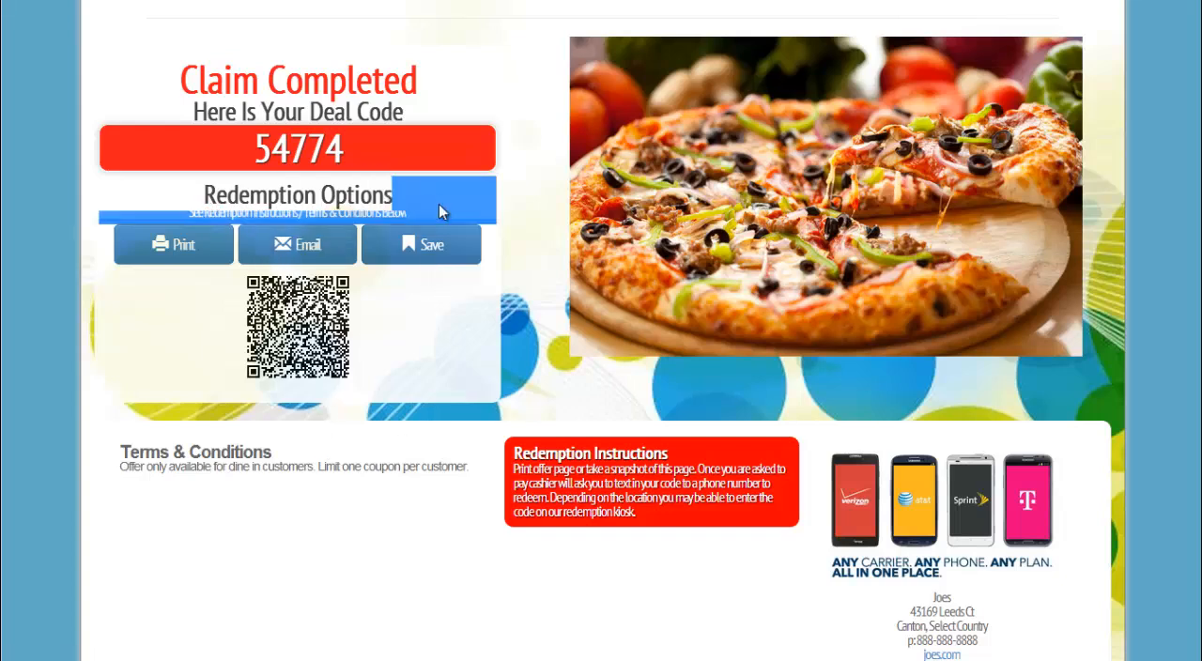
{"action": "left_click", "coordinate": [441, 211]}
{"action": "left_click_drag", "start_coordinate": [131, 457], "coordinate": [697, 496]}
{"action": "left_click", "coordinate": [528, 457]}
{"action": "scroll", "coordinate": [700, 496], "scroll_direction": "down", "scroll_amount": 2}
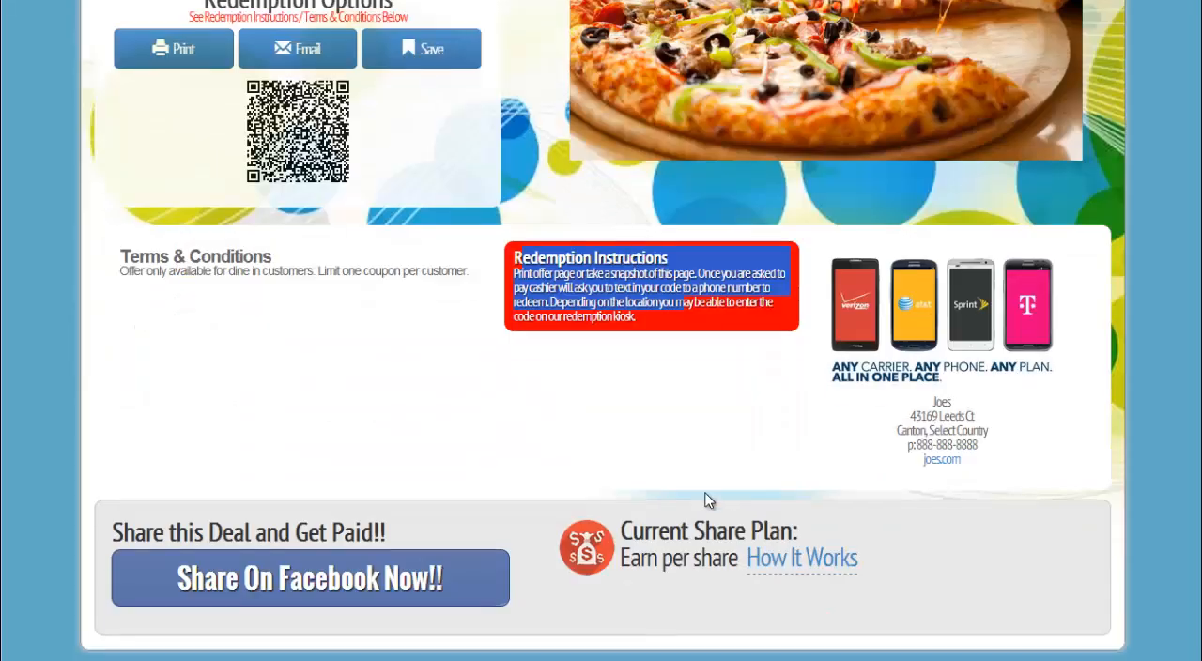
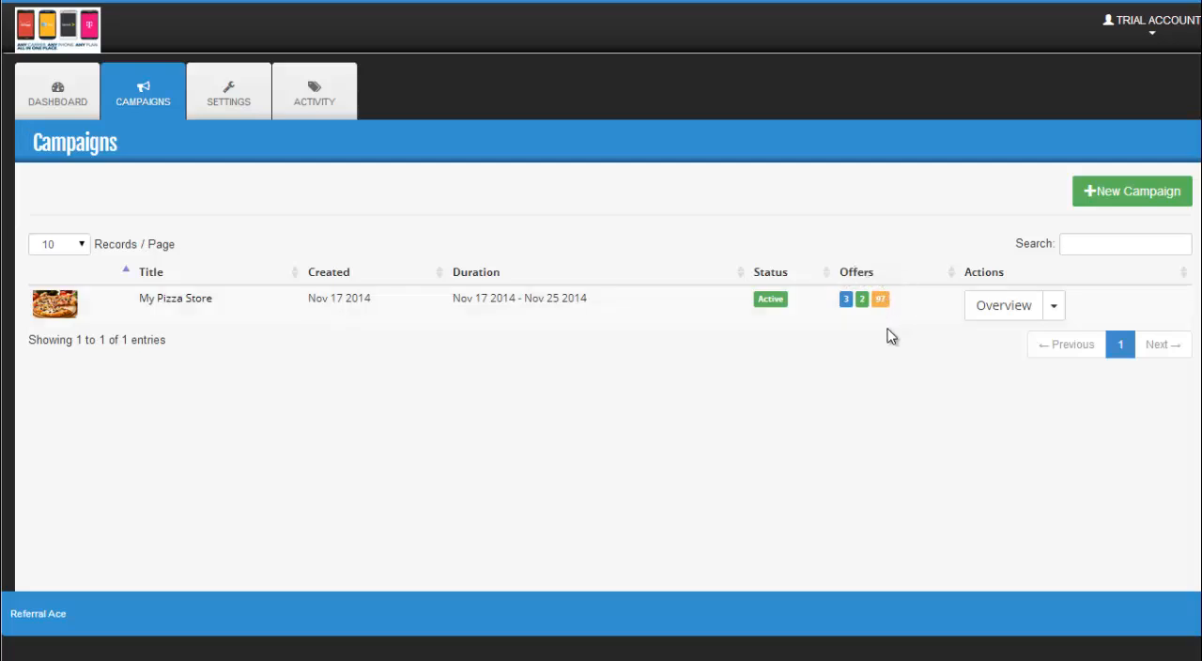
Step: Check the My Pizza Store campaign's offer counters, open the dashboard and go to its deal code entry field
{"action": "mouse_move", "coordinate": [885, 300]}
{"action": "left_click", "coordinate": [64, 102]}
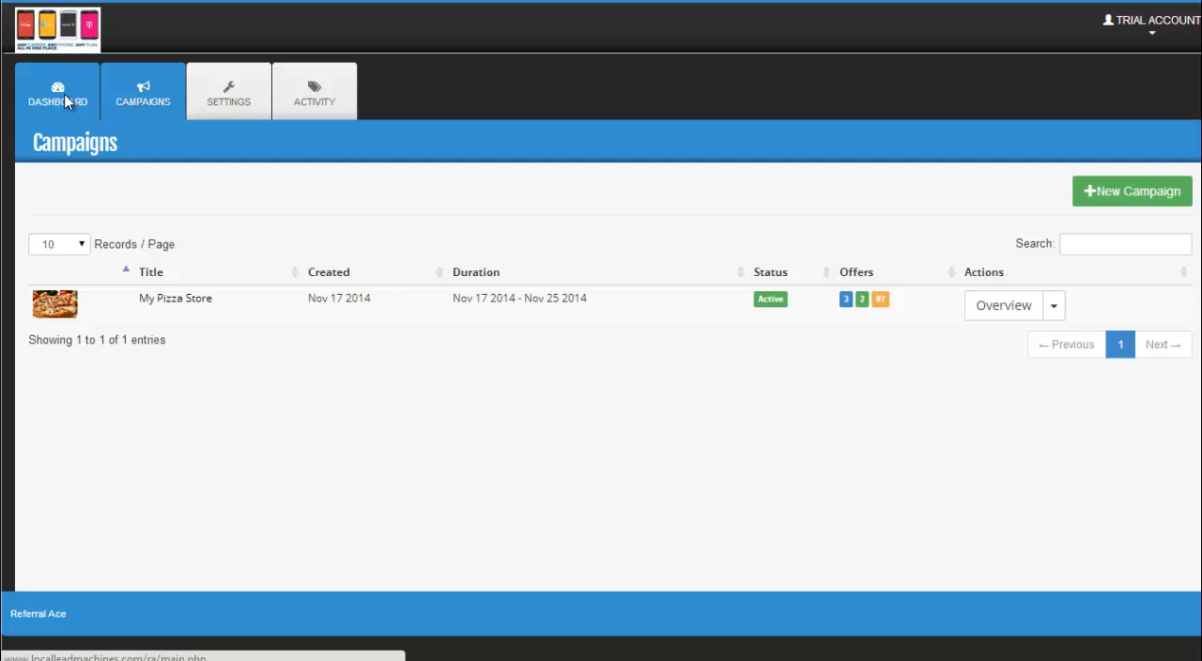
{"action": "left_click", "coordinate": [150, 271]}
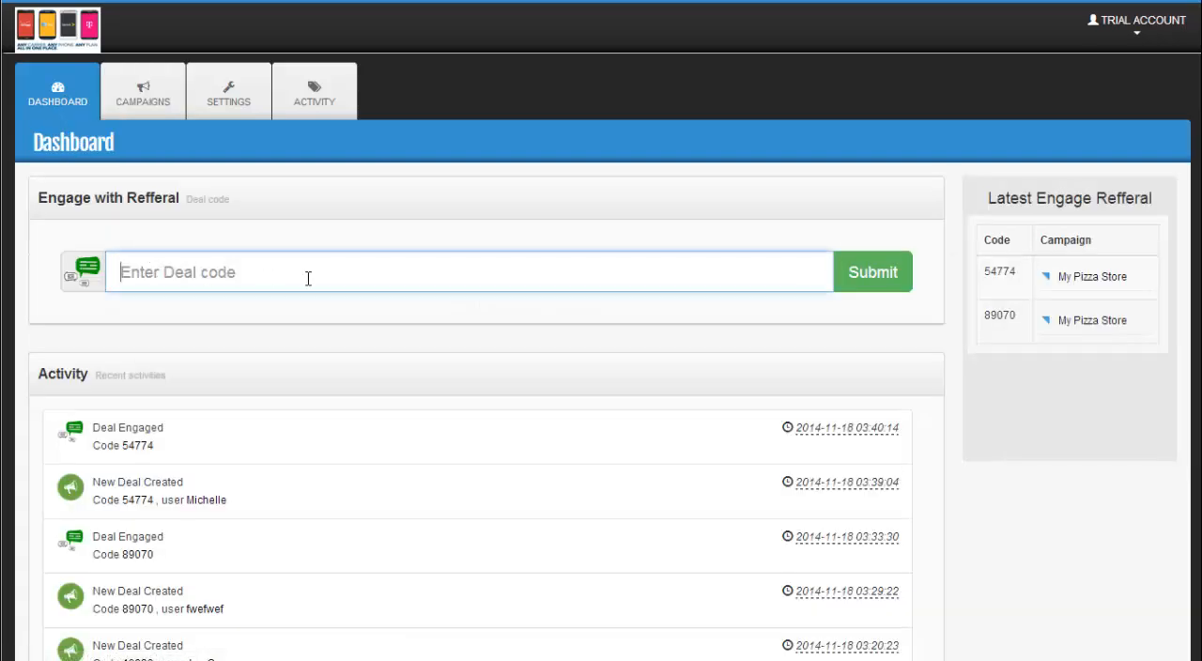
Step: Open Tablet Redeem for the My Pizza Store campaign and submit the deal code 321456 on the keypad
{"action": "left_click", "coordinate": [130, 102]}
{"action": "left_click", "coordinate": [1054, 308]}
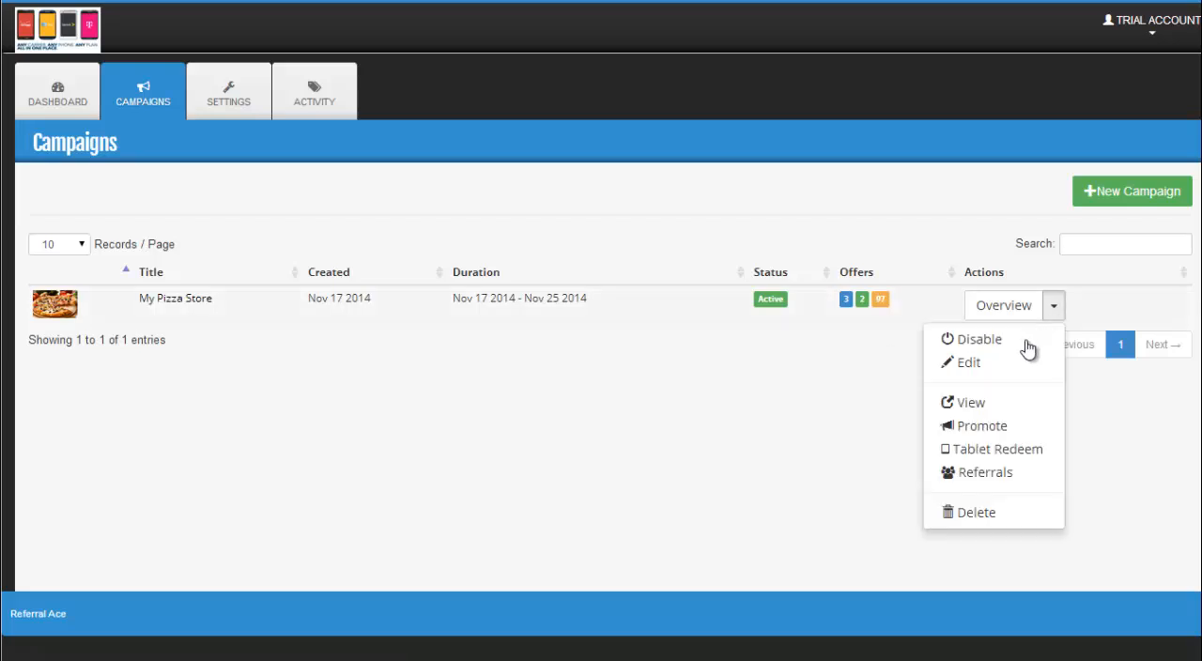
{"action": "left_click", "coordinate": [973, 451]}
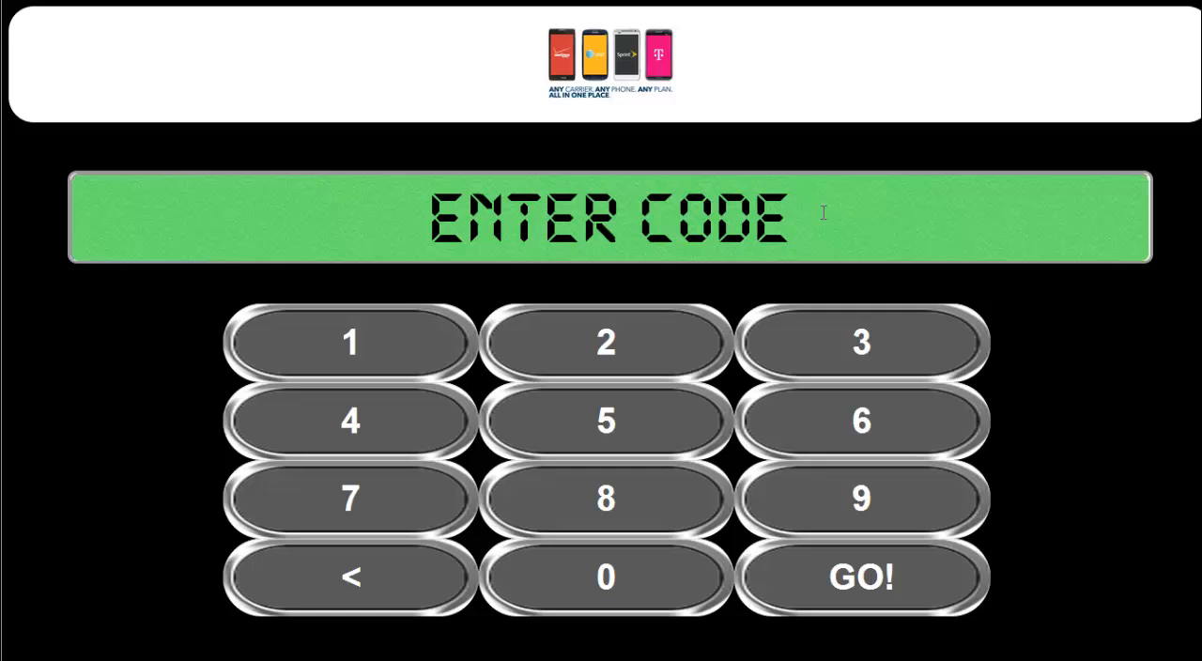
{"action": "left_click", "coordinate": [827, 344]}
{"action": "left_click", "coordinate": [611, 344]}
{"action": "left_click", "coordinate": [380, 341]}
{"action": "left_click", "coordinate": [423, 424]}
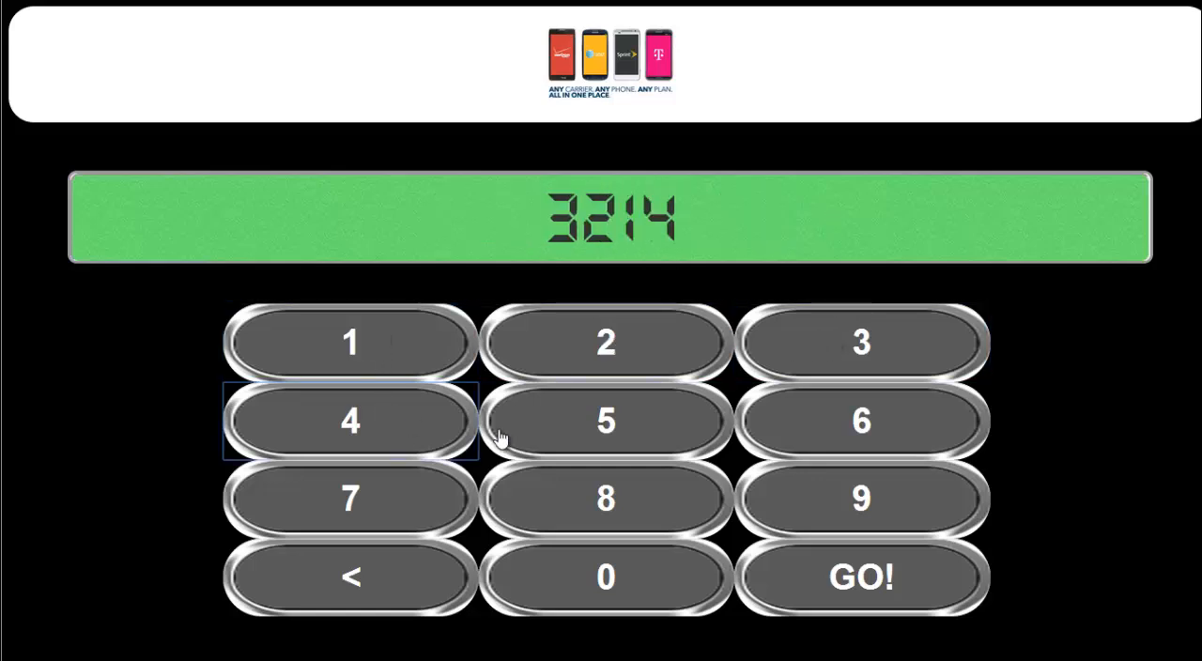
{"action": "left_click", "coordinate": [592, 427]}
{"action": "left_click", "coordinate": [835, 422]}
{"action": "left_click", "coordinate": [868, 595]}
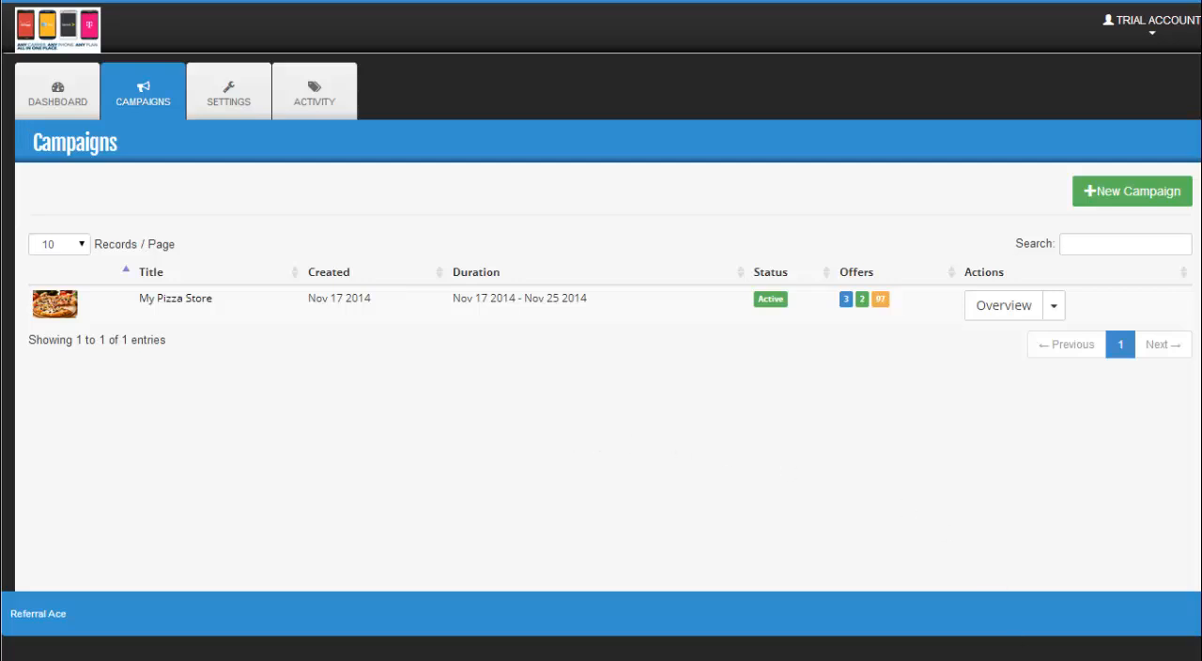
Step: Open the Promote page of the My Pizza Store campaign and select its shareable campaign link
{"action": "left_click", "coordinate": [1052, 310]}
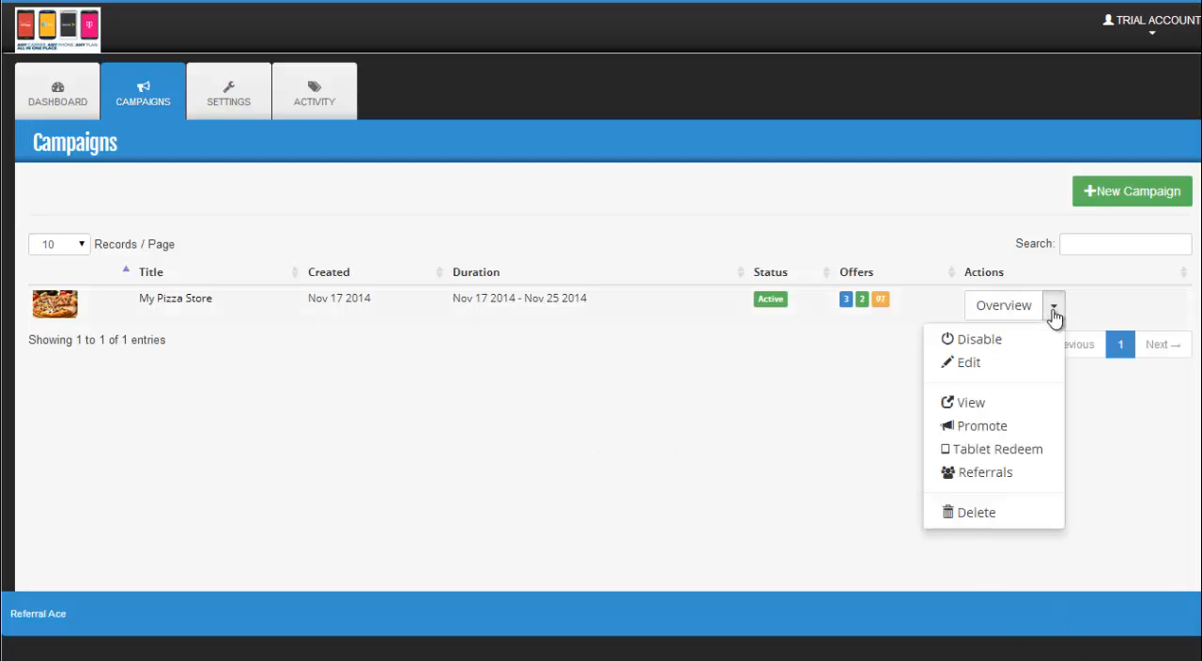
{"action": "left_click", "coordinate": [980, 426]}
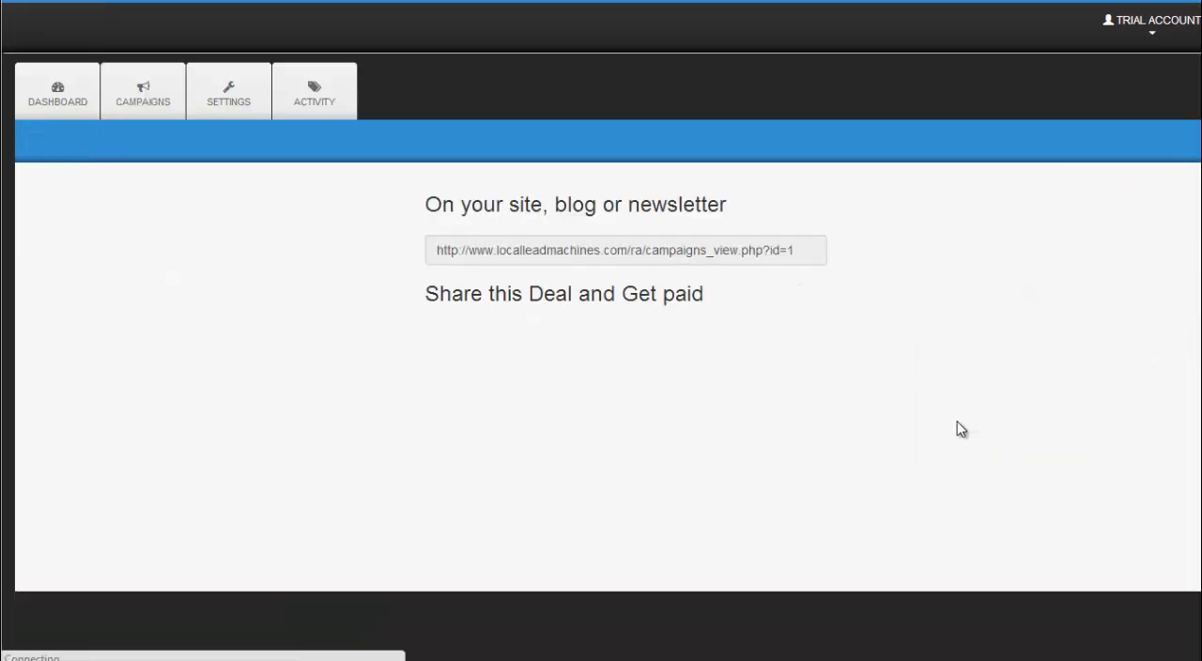
{"action": "left_click_drag", "start_coordinate": [795, 250], "coordinate": [432, 255]}
{"action": "right_click", "coordinate": [463, 255]}
{"action": "left_click", "coordinate": [334, 246]}
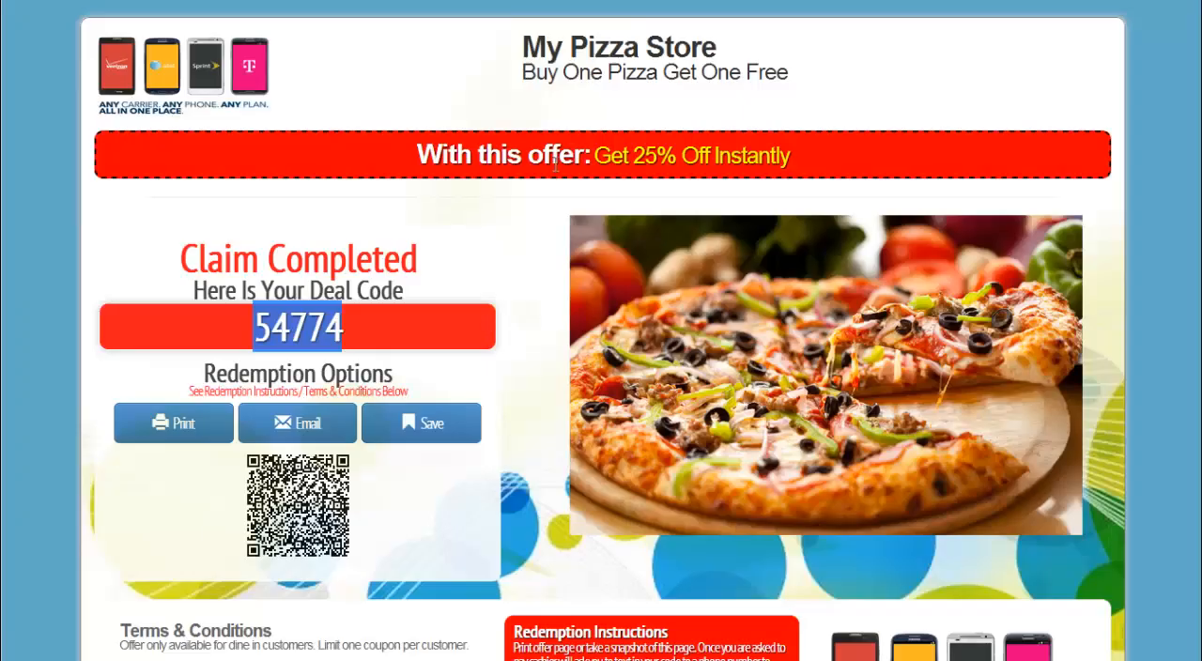
Step: Look over the claimed deal page's Facebook sharing offer and current share plan
{"action": "scroll", "coordinate": [425, 516], "scroll_direction": "down", "scroll_amount": 3}
{"action": "scroll", "coordinate": [308, 596], "scroll_direction": "down", "scroll_amount": 1}
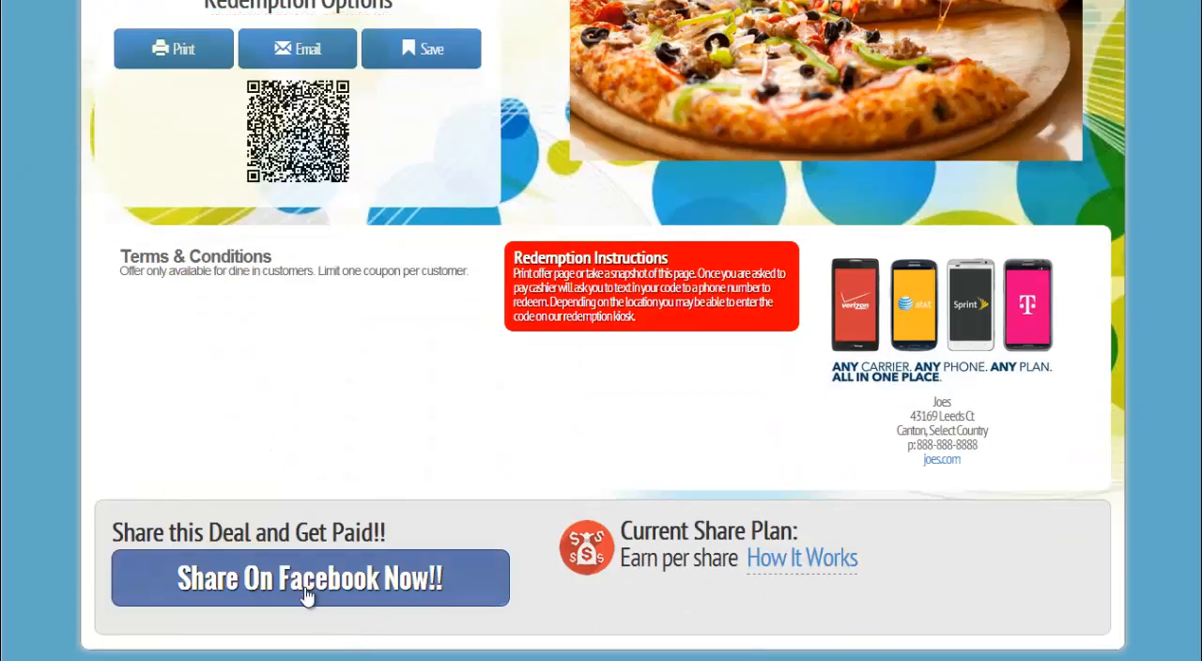
{"action": "scroll", "coordinate": [423, 410], "scroll_direction": "up", "scroll_amount": 5}
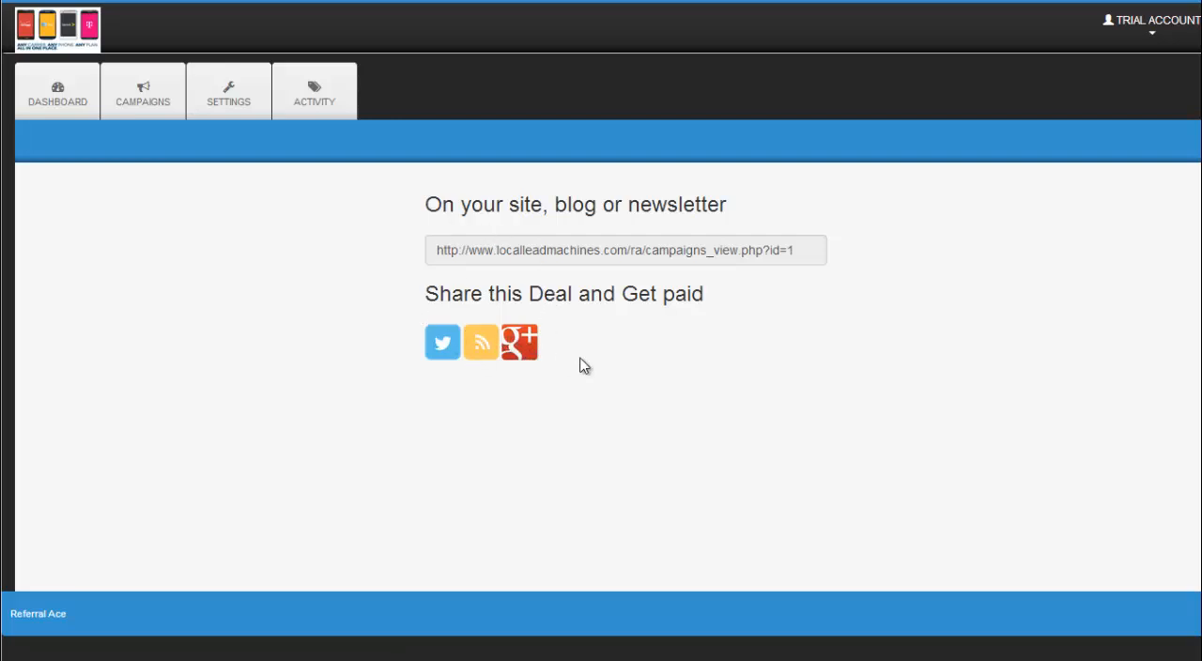
Step: Return to the campaign list and open the My Pizza Store campaign for editing
{"action": "left_click", "coordinate": [158, 117]}
{"action": "left_click", "coordinate": [1052, 306]}
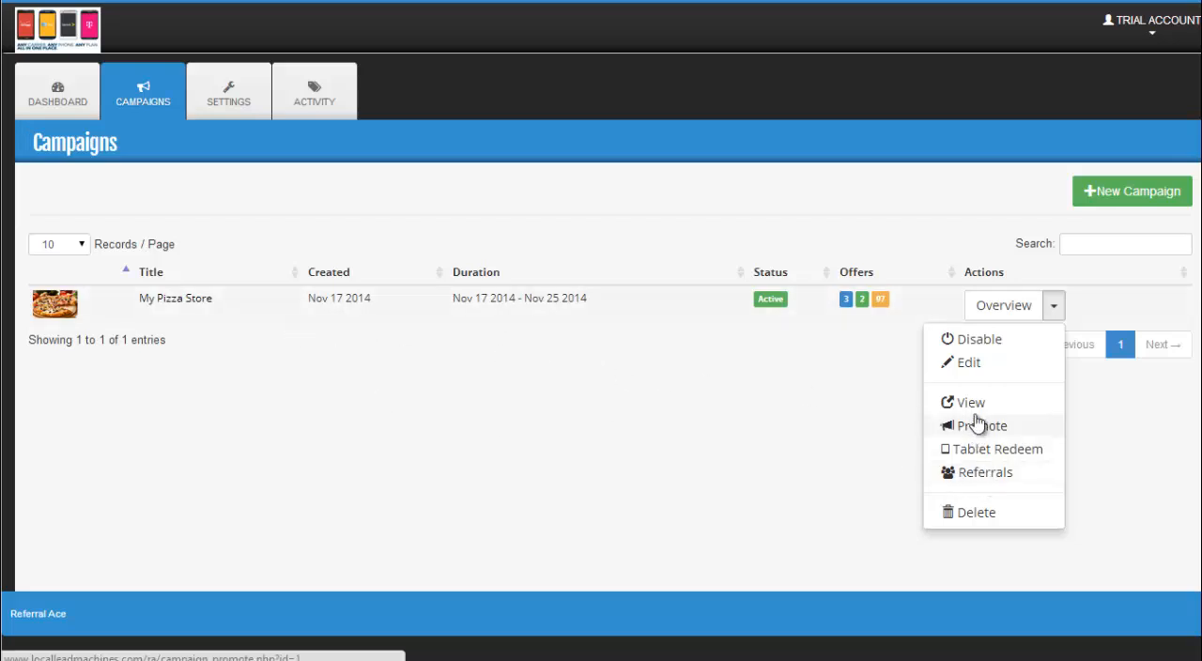
{"action": "left_click", "coordinate": [969, 364]}
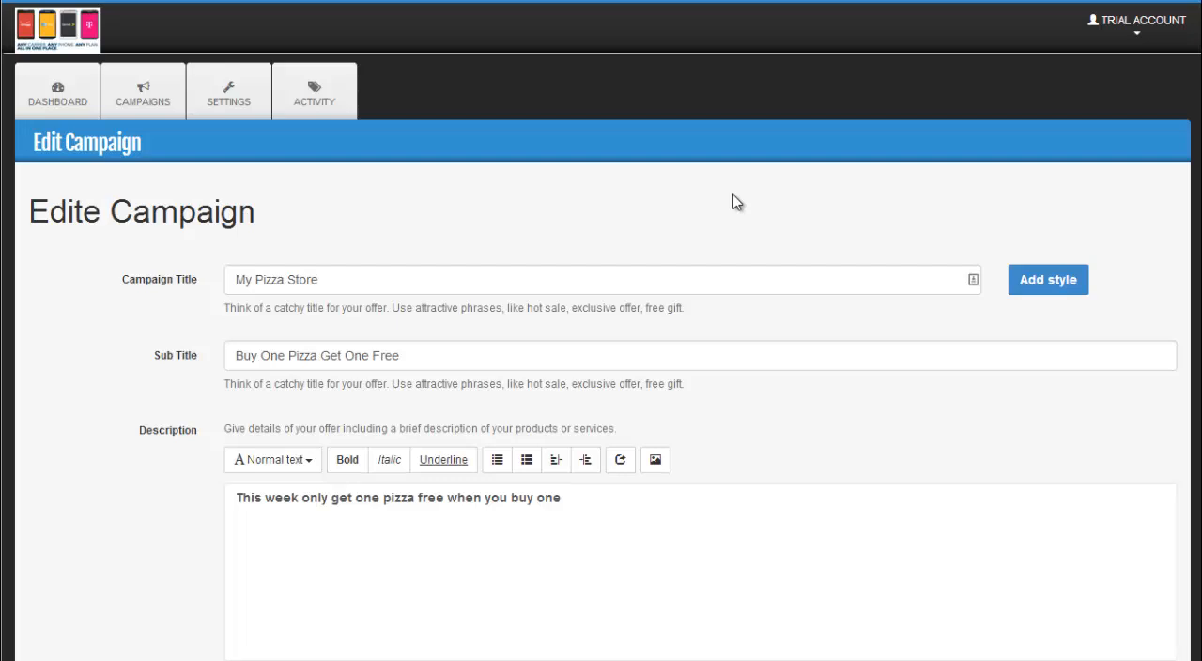
Step: Examine the campaign's title, subtitle, description, image, redemption instructions, Facebook connection and Lead Smith form options
{"action": "scroll", "coordinate": [733, 193], "scroll_direction": "down", "scroll_amount": 2}
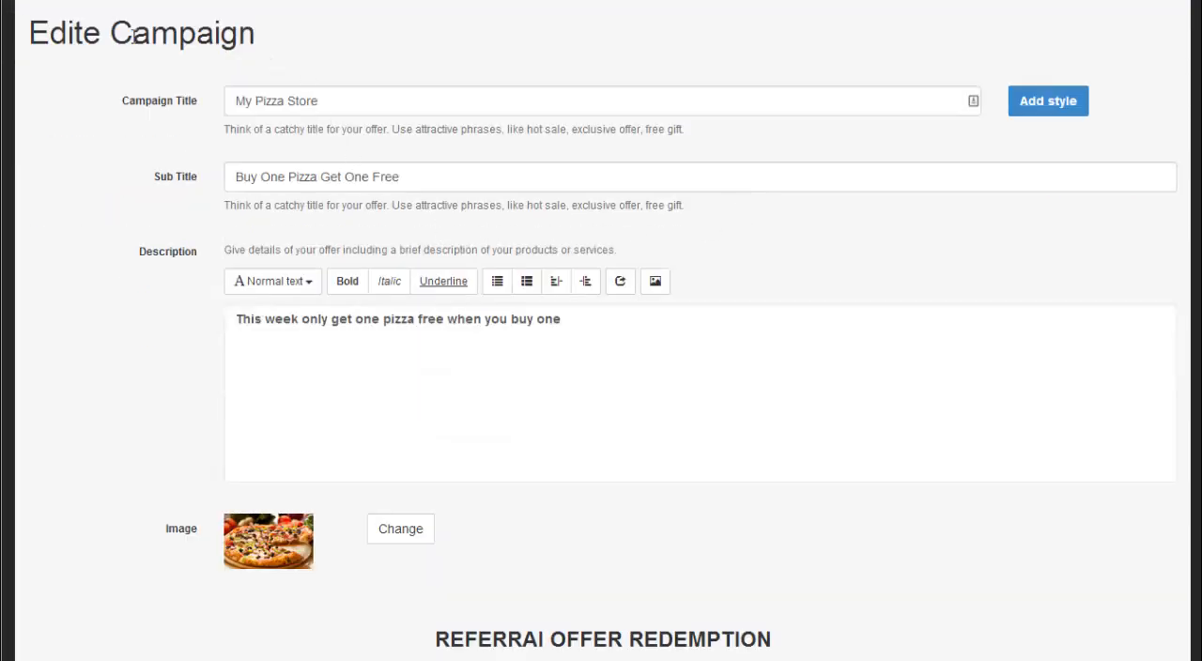
{"action": "left_click_drag", "start_coordinate": [102, 36], "coordinate": [29, 36]}
{"action": "left_click", "coordinate": [353, 41]}
{"action": "scroll", "coordinate": [188, 281], "scroll_direction": "down", "scroll_amount": 1}
{"action": "scroll", "coordinate": [188, 352], "scroll_direction": "down", "scroll_amount": 2}
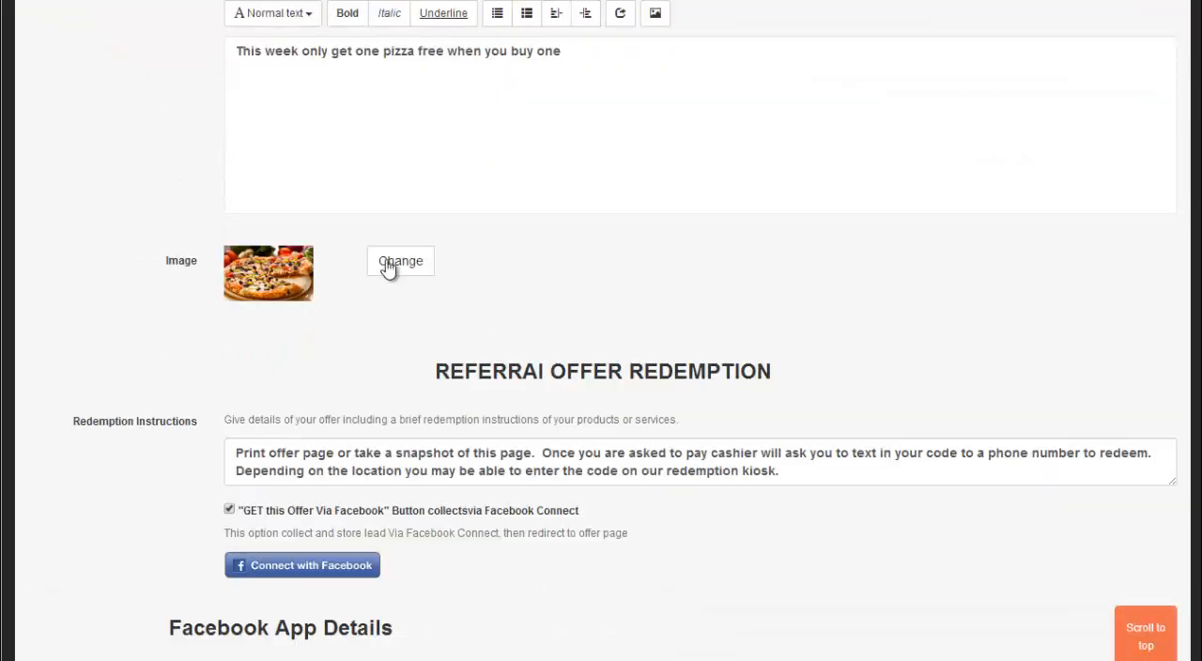
{"action": "scroll", "coordinate": [422, 309], "scroll_direction": "down", "scroll_amount": 2}
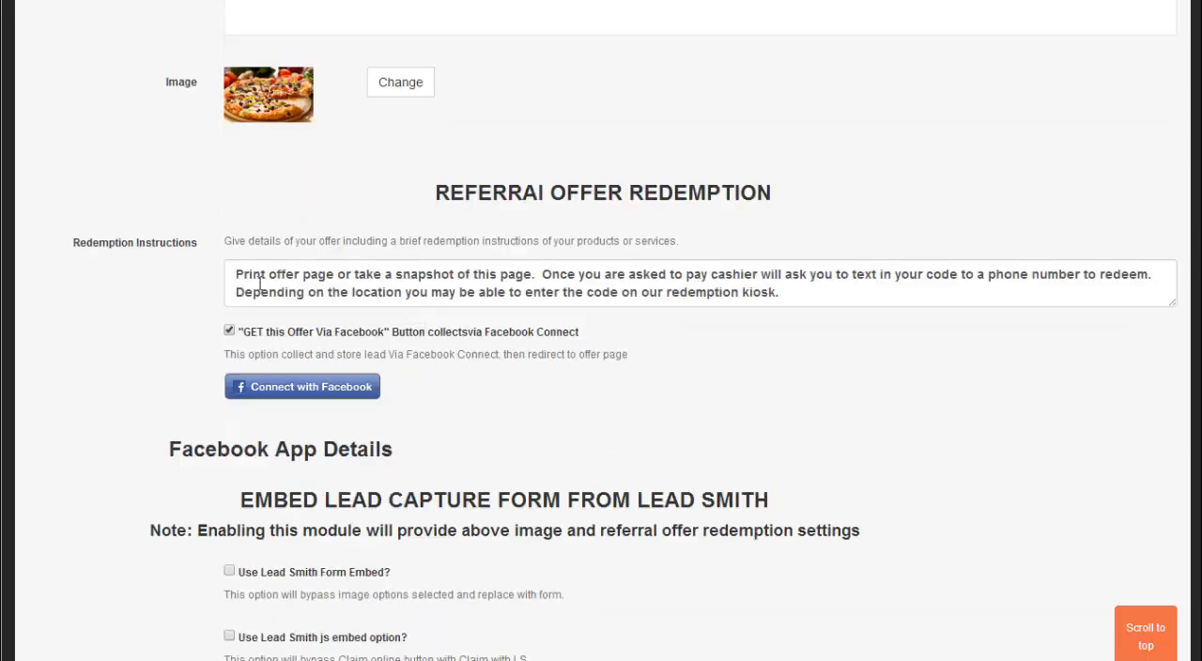
{"action": "left_click_drag", "start_coordinate": [236, 274], "coordinate": [818, 291]}
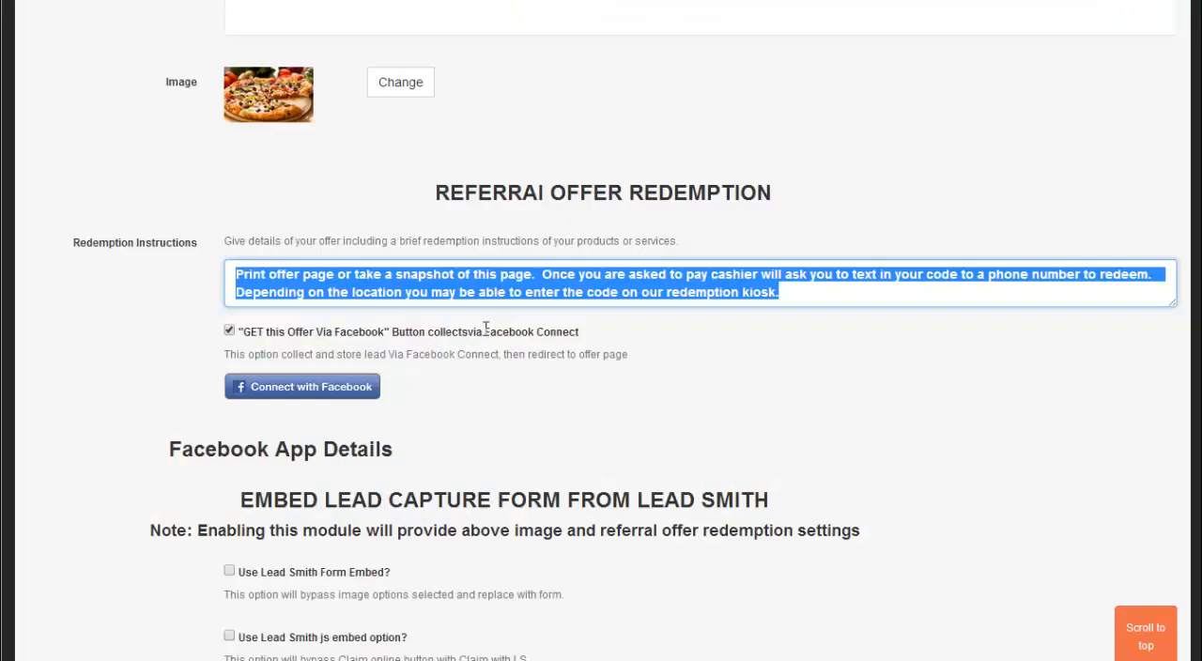
{"action": "scroll", "coordinate": [485, 327], "scroll_direction": "down", "scroll_amount": 3}
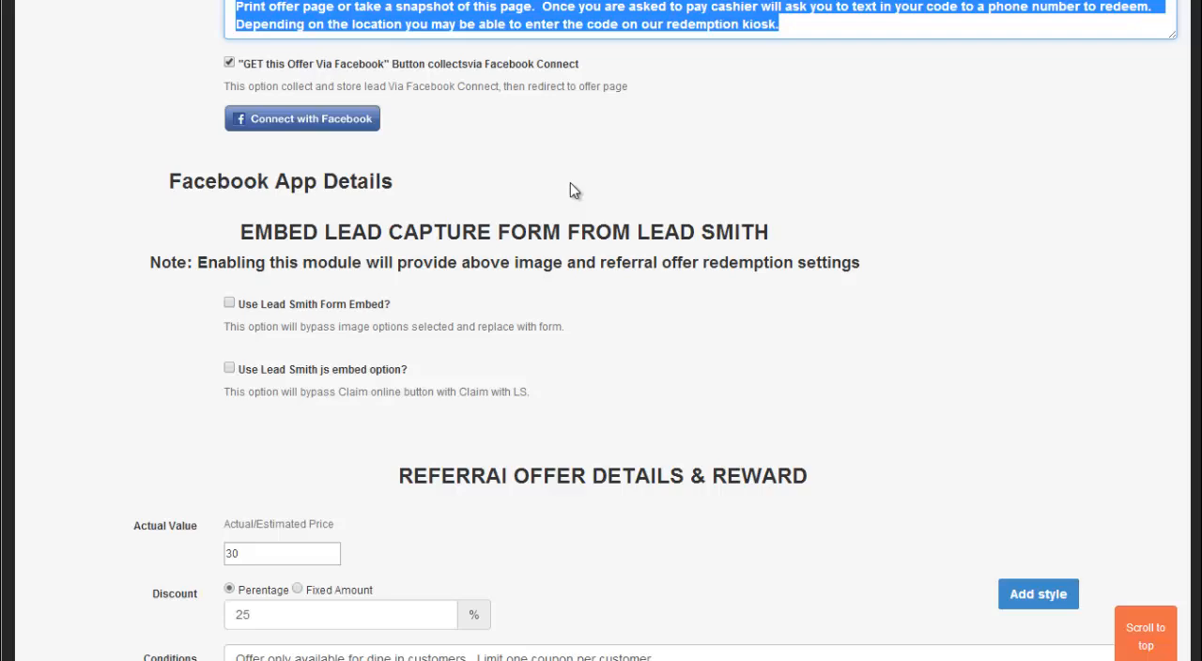
Step: Examine the actual value under the referral offer details and compare it with the campaign's title and description
{"action": "scroll", "coordinate": [570, 182], "scroll_direction": "down", "scroll_amount": 5}
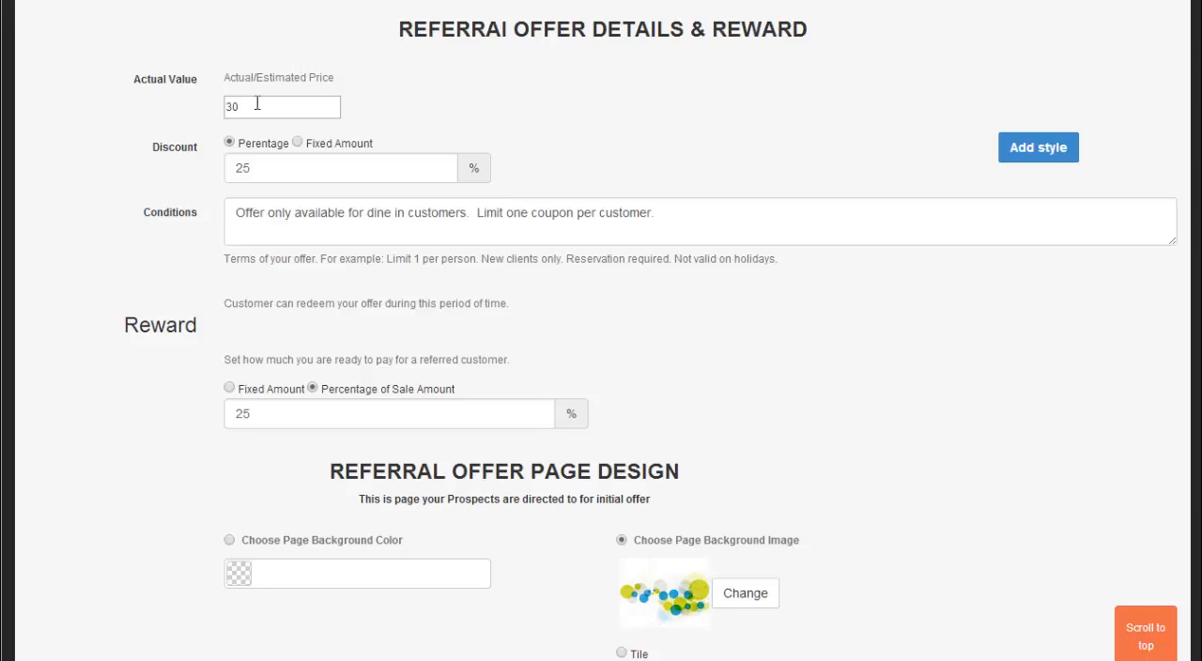
{"action": "left_click_drag", "start_coordinate": [258, 104], "coordinate": [188, 112]}
{"action": "left_click", "coordinate": [179, 106]}
{"action": "left_click_drag", "start_coordinate": [263, 111], "coordinate": [185, 112]}
{"action": "scroll", "coordinate": [185, 113], "scroll_direction": "up", "scroll_amount": 12}
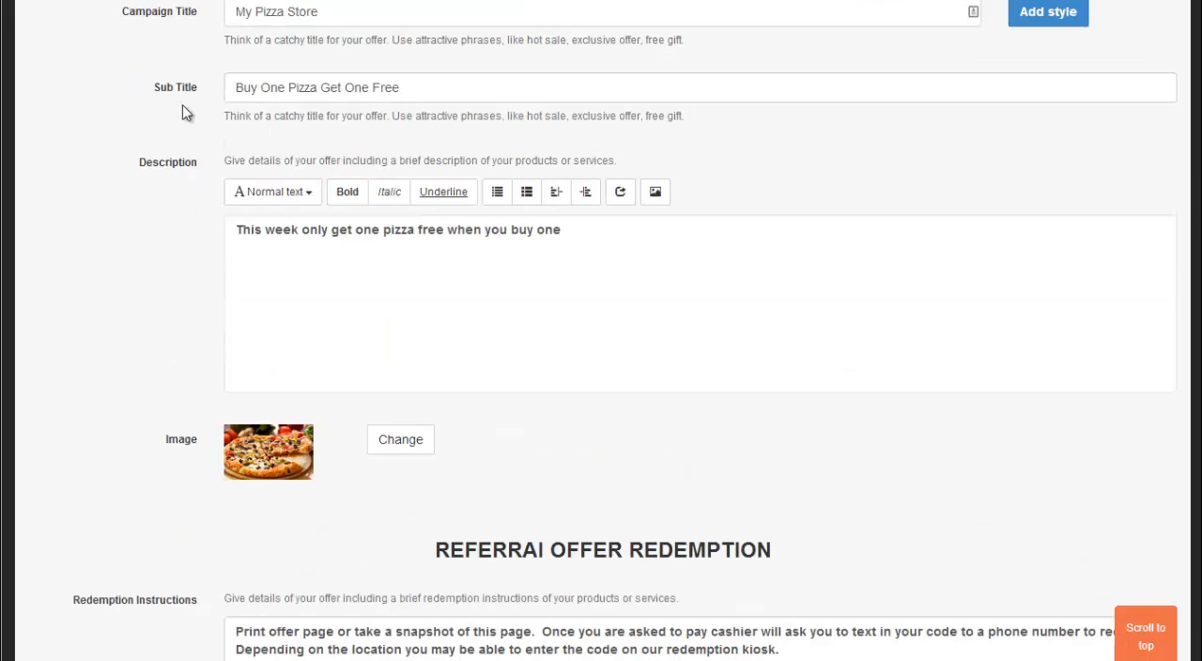
{"action": "scroll", "coordinate": [416, 72], "scroll_direction": "down", "scroll_amount": 9}
{"action": "scroll", "coordinate": [409, 194], "scroll_direction": "down", "scroll_amount": 2}
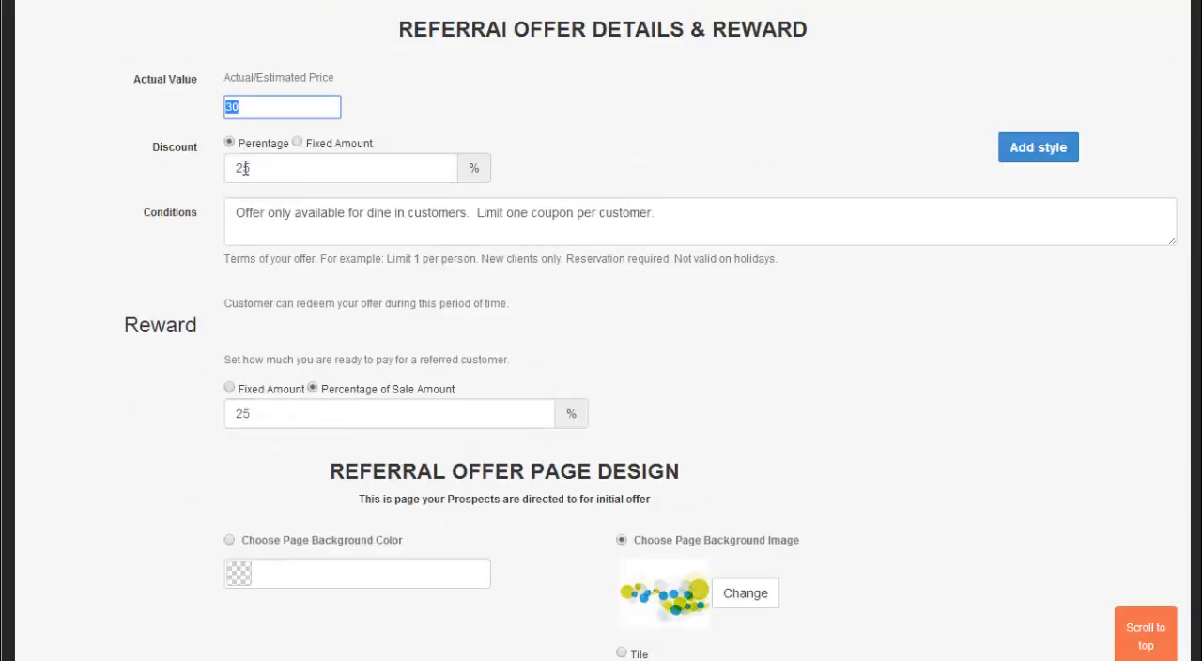
Step: Switch the discount type to Fixed Amount to view its fields and return it to percentage
{"action": "left_click_drag", "start_coordinate": [268, 170], "coordinate": [250, 167]}
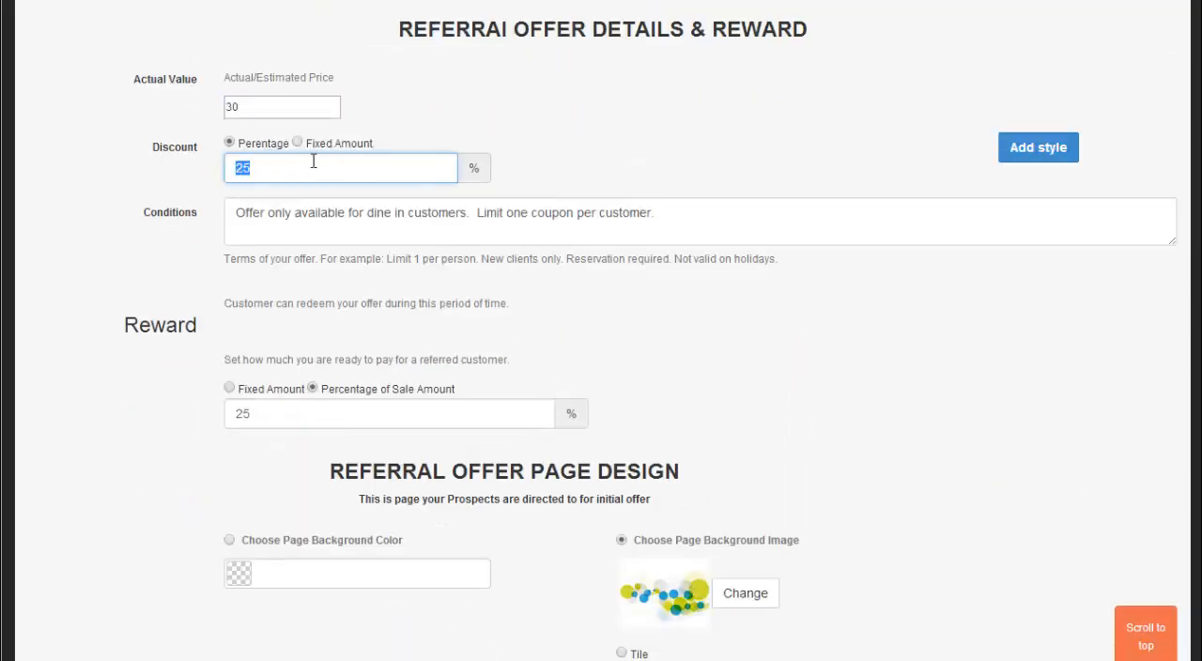
{"action": "left_click", "coordinate": [296, 141]}
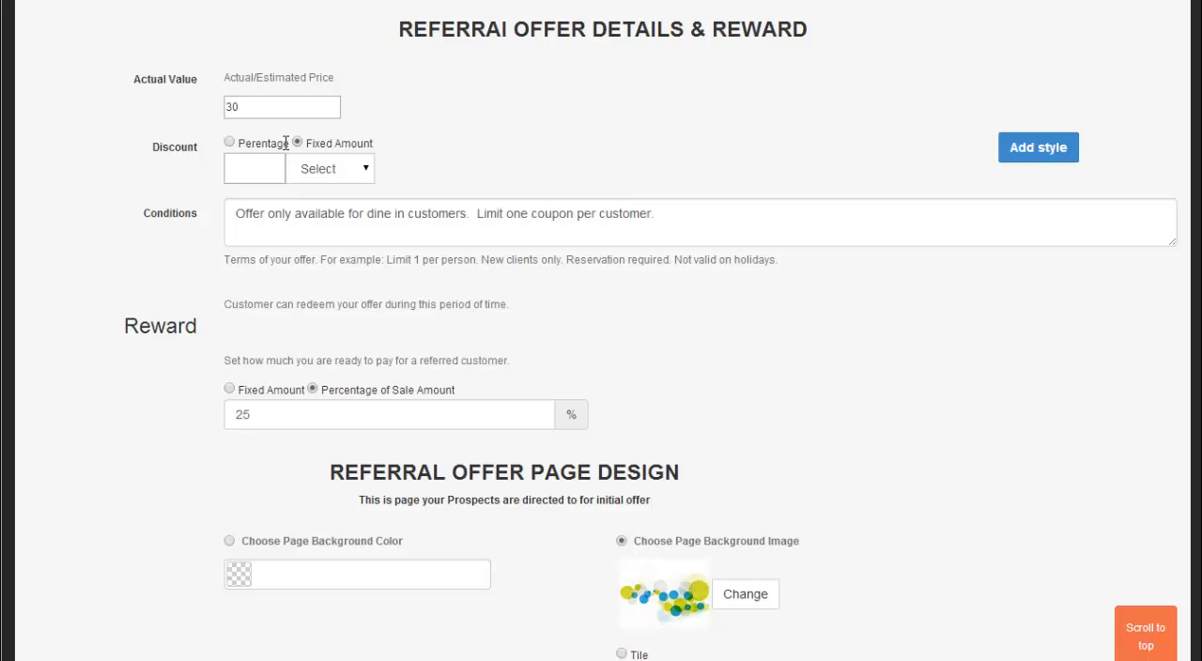
{"action": "left_click", "coordinate": [229, 141]}
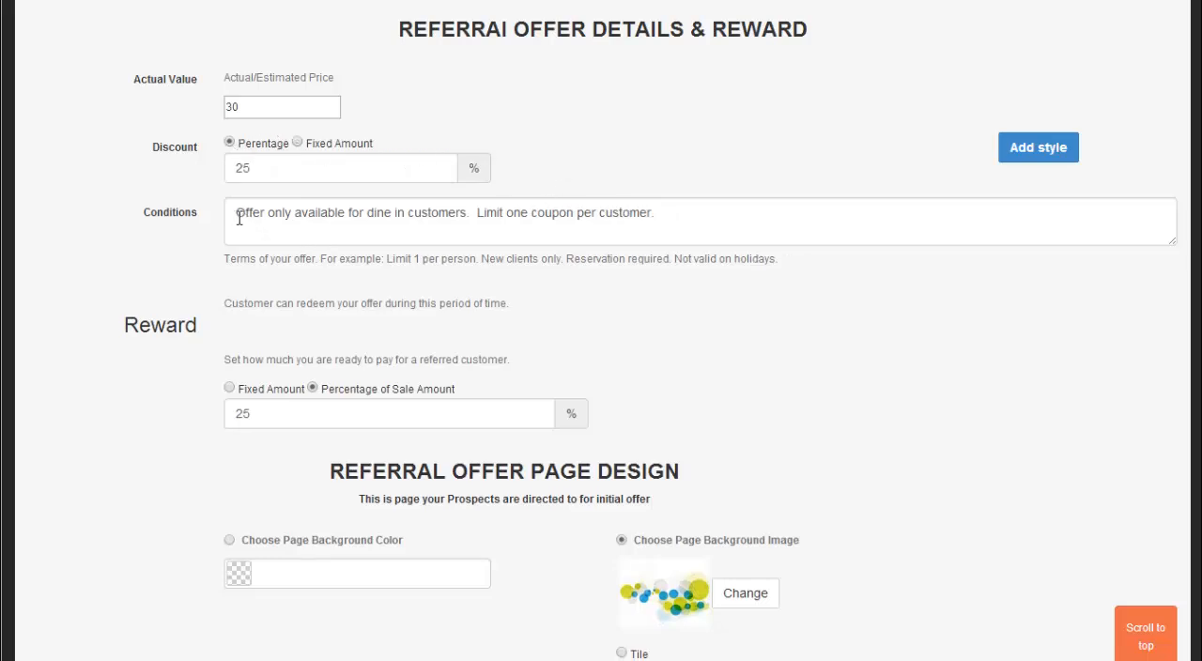
Step: Read the offer's conditions text and look over the reward settings for referred customers
{"action": "left_click_drag", "start_coordinate": [236, 215], "coordinate": [687, 217]}
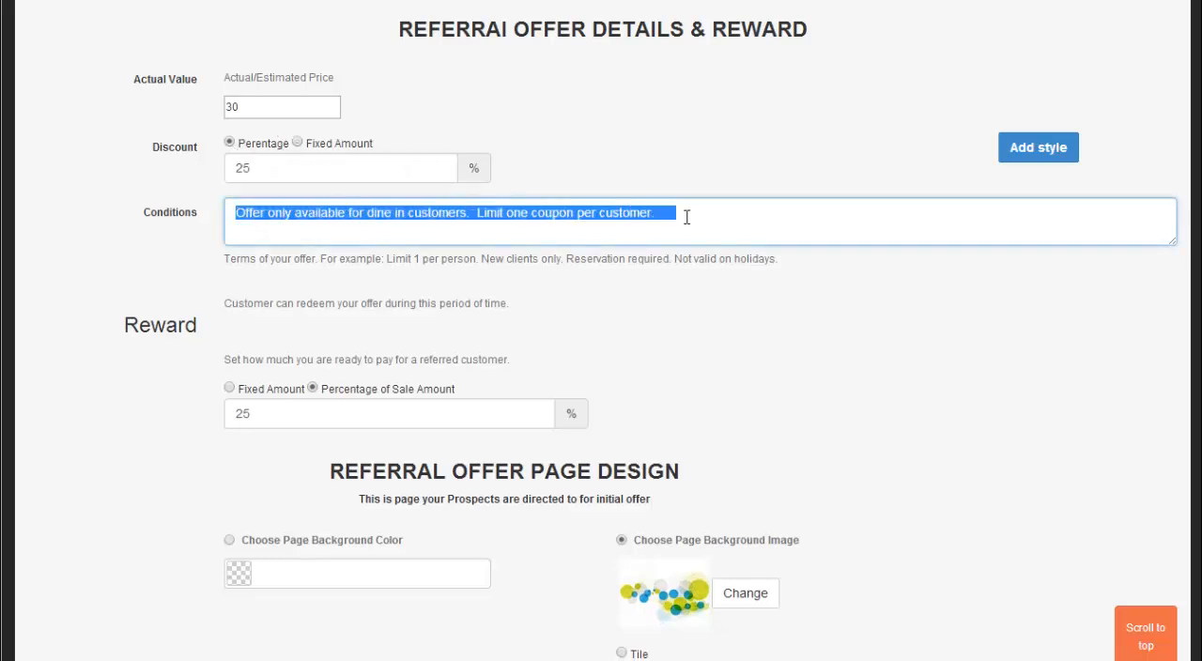
{"action": "left_click", "coordinate": [318, 221]}
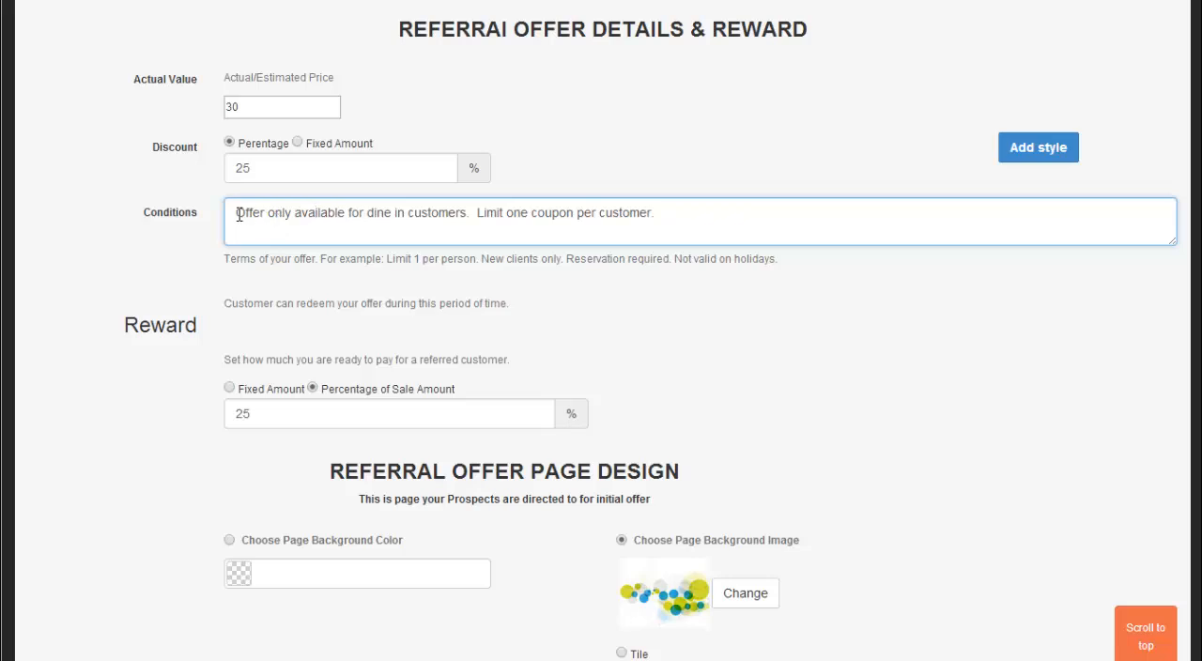
{"action": "left_click_drag", "start_coordinate": [237, 215], "coordinate": [672, 212]}
{"action": "scroll", "coordinate": [673, 216], "scroll_direction": "down", "scroll_amount": 2}
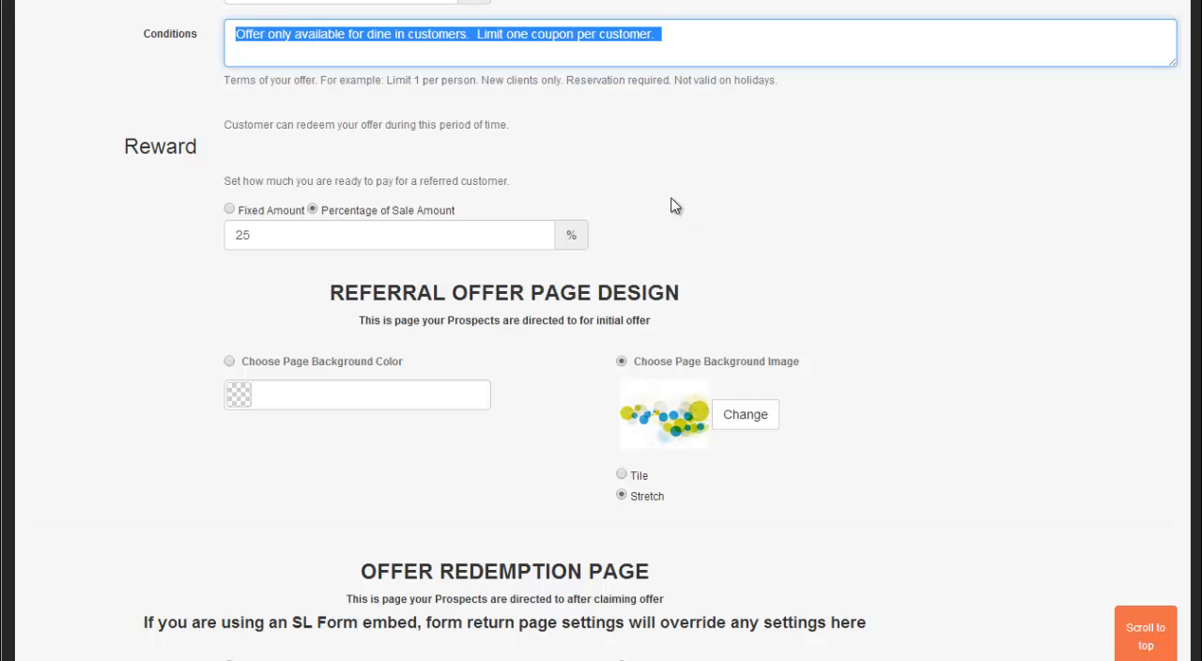
{"action": "scroll", "coordinate": [669, 207], "scroll_direction": "up", "scroll_amount": 1}
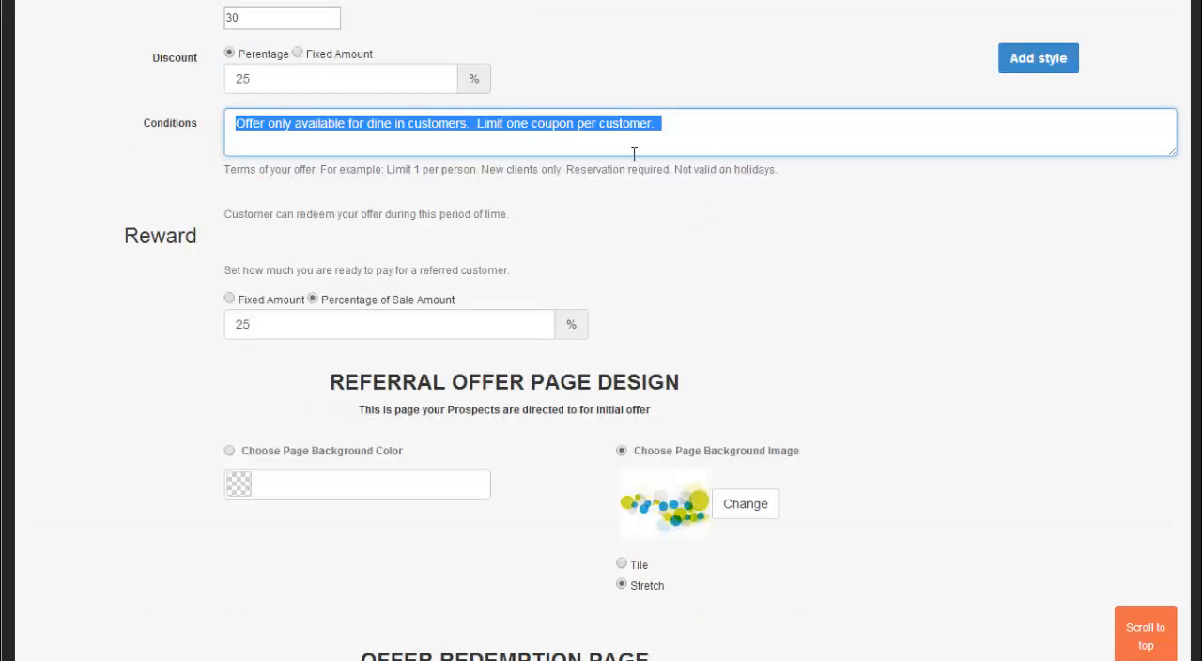
{"action": "left_click", "coordinate": [634, 194]}
Step: Compare the background settings of the referral offer page design with those of the offer redemption page
{"action": "scroll", "coordinate": [632, 194], "scroll_direction": "down", "scroll_amount": 2}
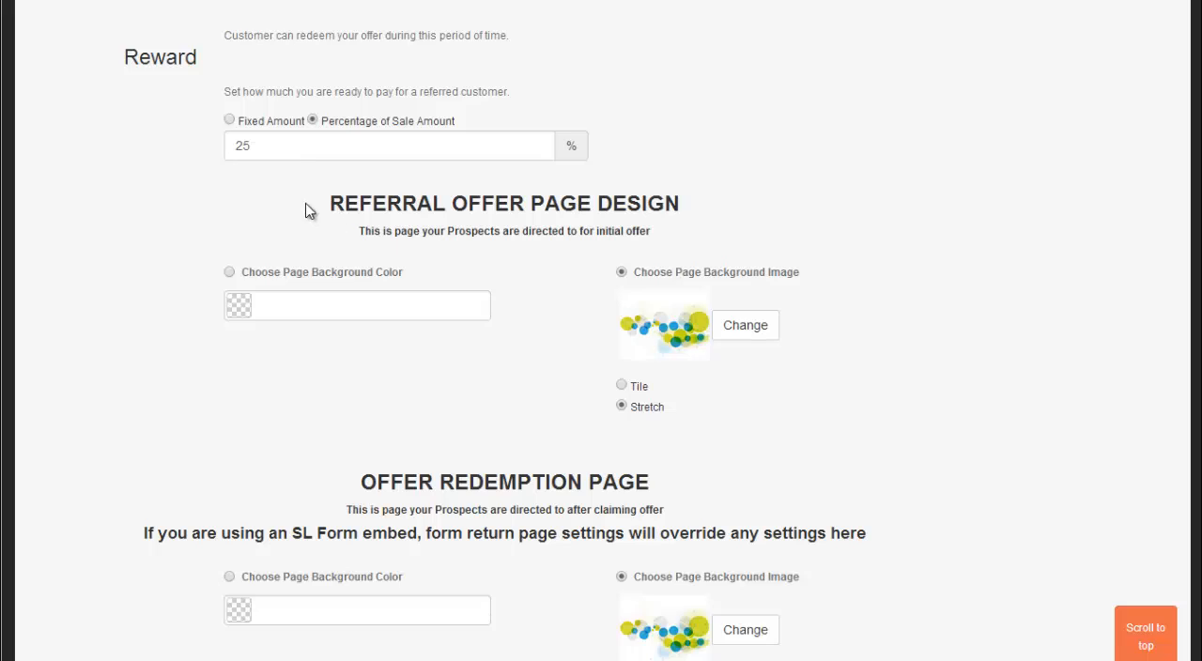
{"action": "scroll", "coordinate": [309, 207], "scroll_direction": "down", "scroll_amount": 2}
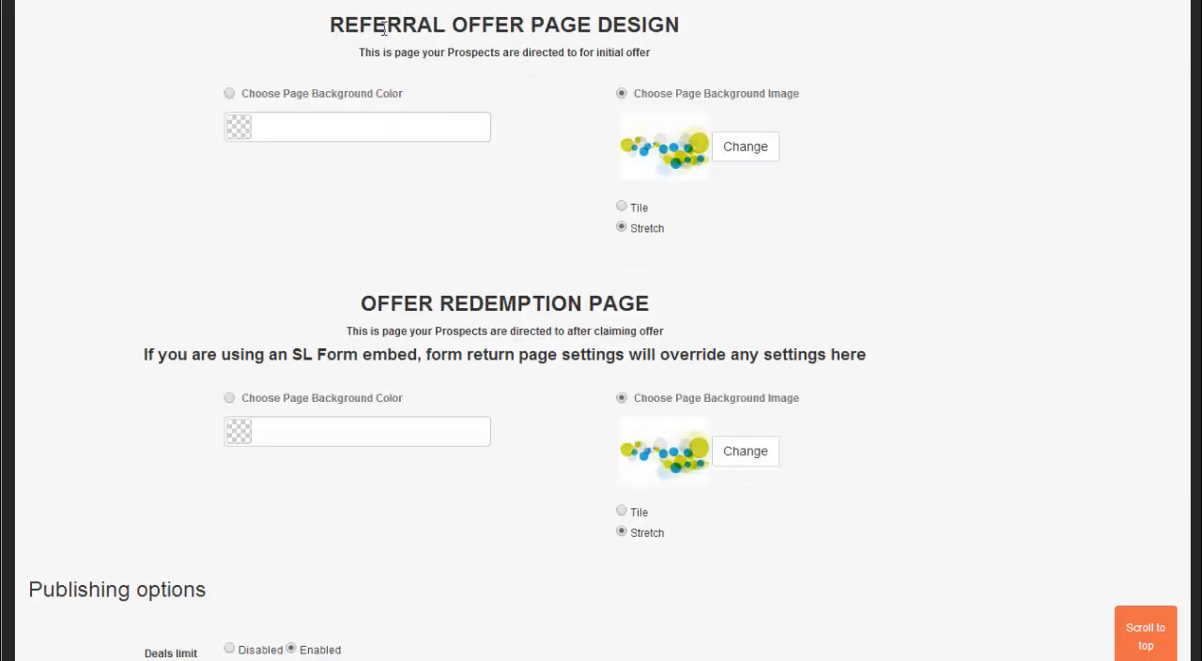
{"action": "left_click_drag", "start_coordinate": [359, 26], "coordinate": [547, 25]}
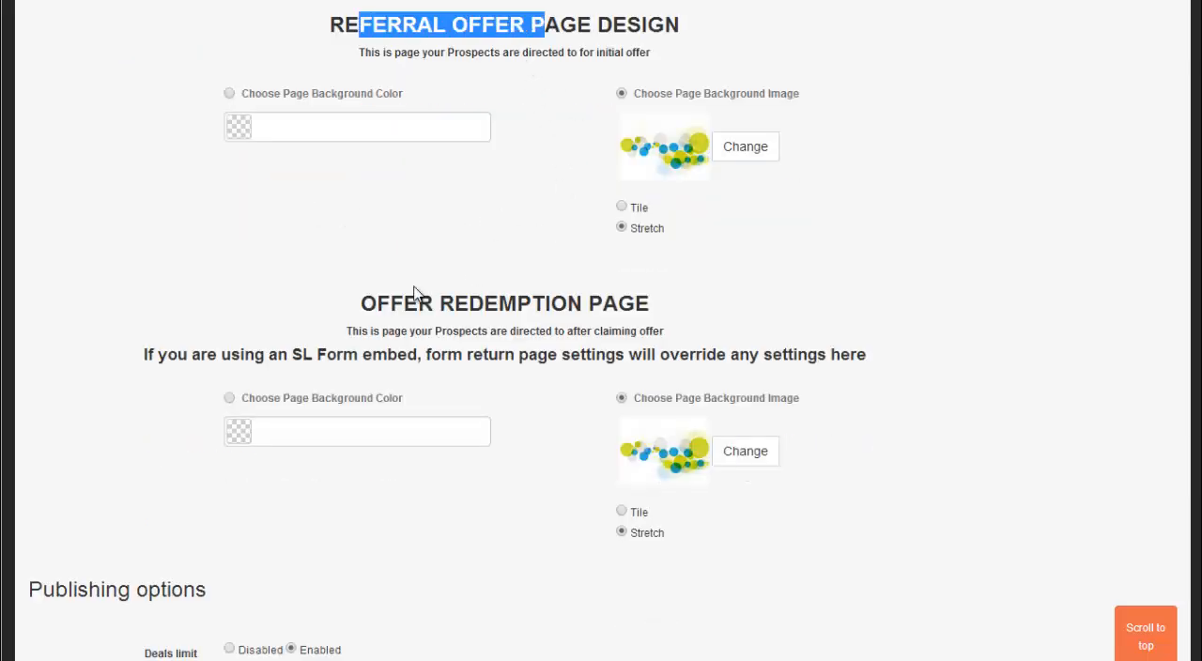
{"action": "left_click_drag", "start_coordinate": [362, 305], "coordinate": [545, 305]}
{"action": "left_click", "coordinate": [556, 190]}
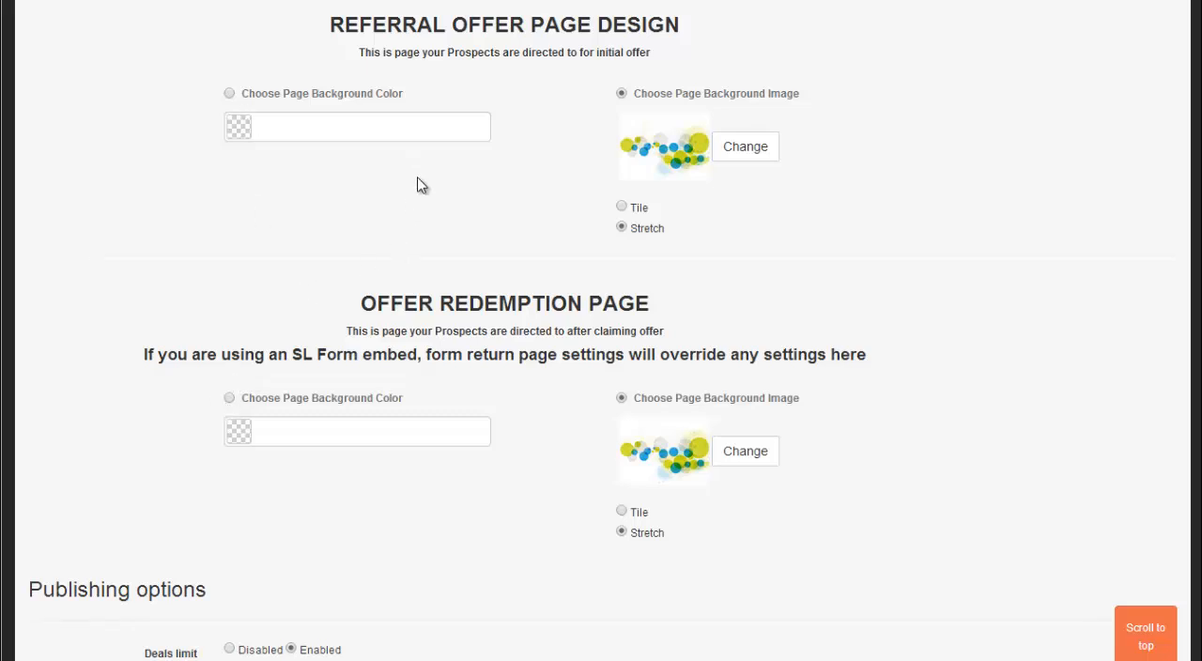
Step: Examine the publishing options, including the deals limit, maximum limit, start and end dates, and campaign state
{"action": "scroll", "coordinate": [418, 182], "scroll_direction": "down", "scroll_amount": 5}
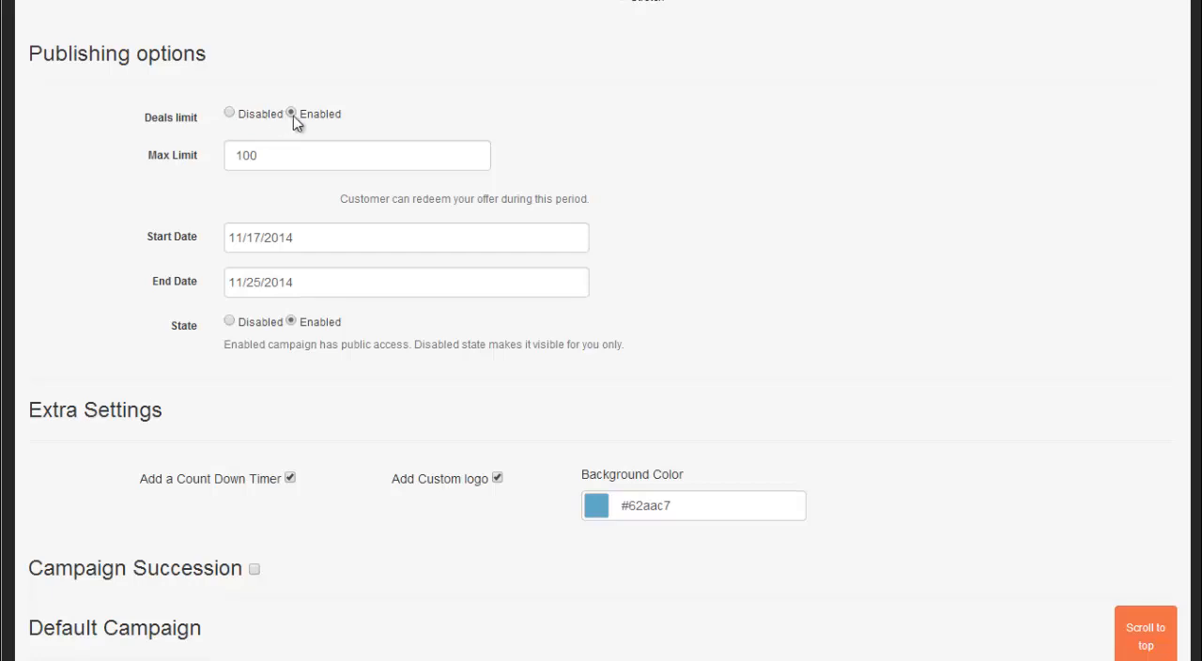
{"action": "left_click_drag", "start_coordinate": [271, 157], "coordinate": [200, 162]}
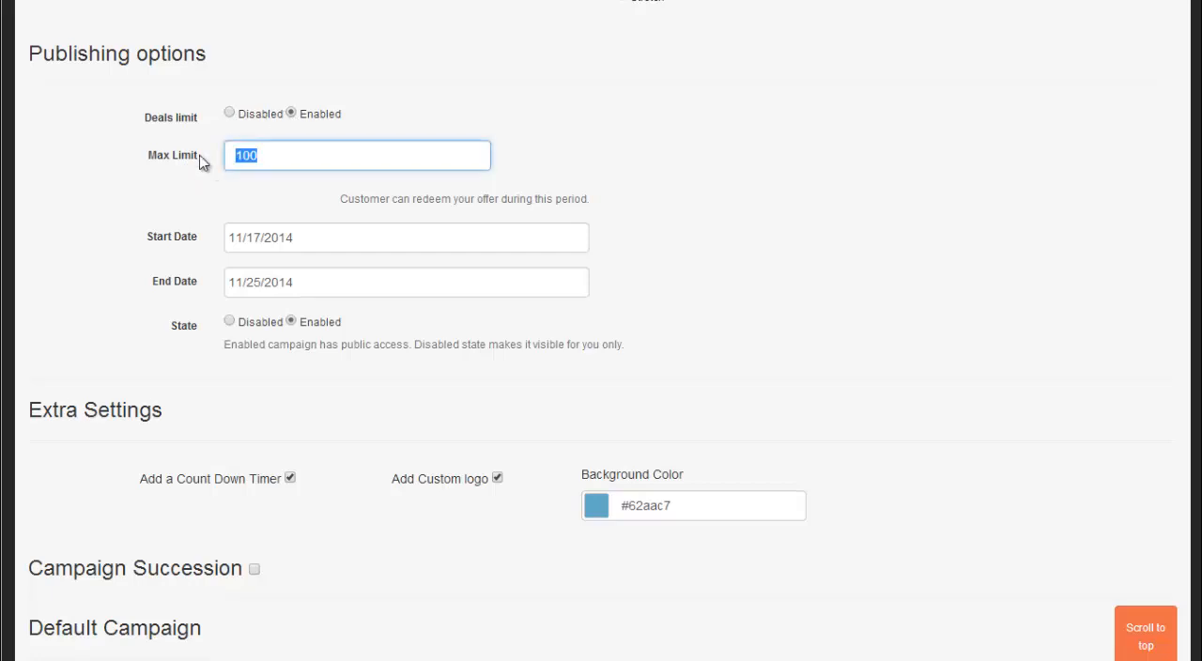
{"action": "left_click", "coordinate": [198, 189]}
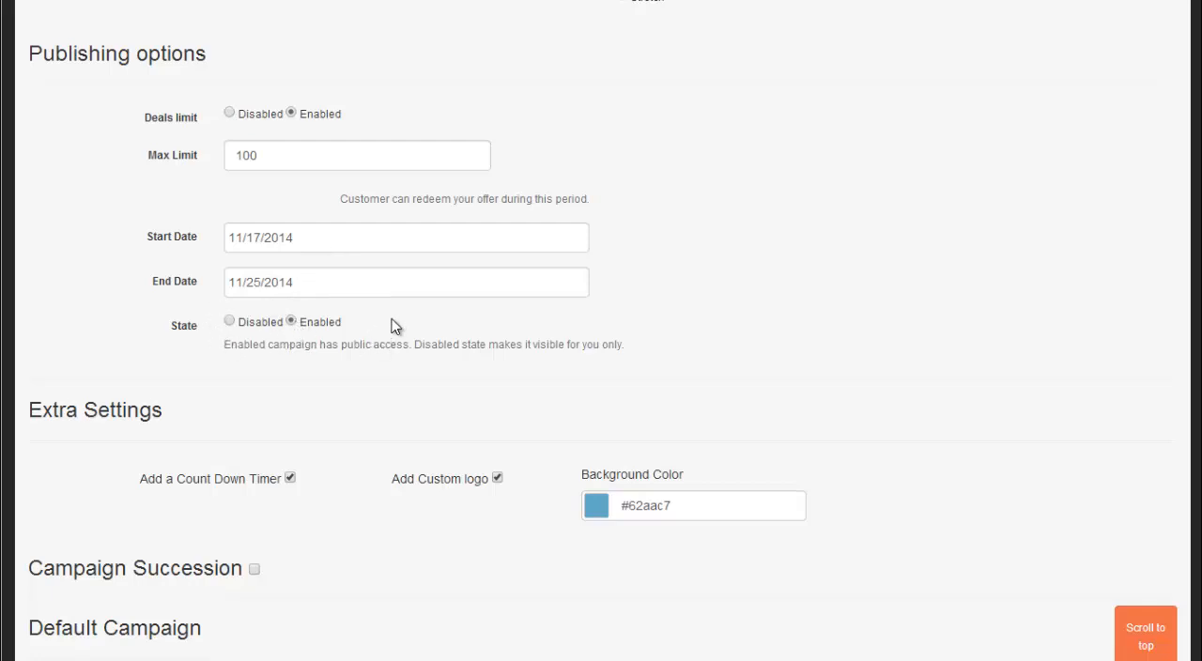
Step: Turn the countdown timer off in the extra settings and back on
{"action": "scroll", "coordinate": [385, 328], "scroll_direction": "down", "scroll_amount": 3}
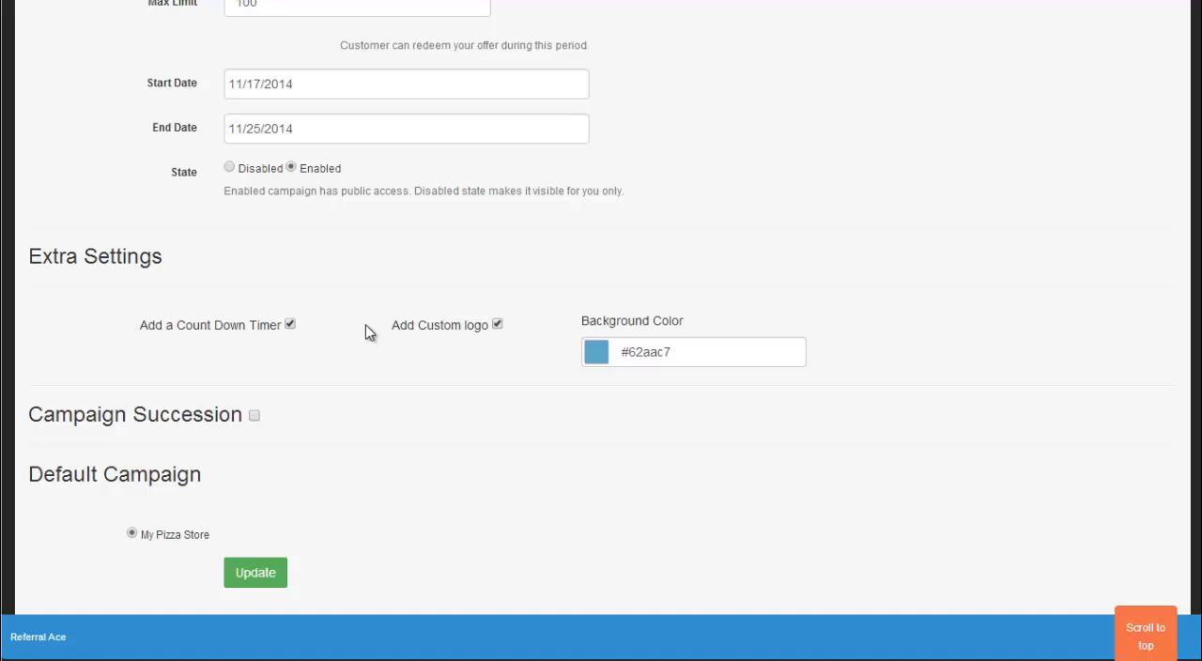
{"action": "left_click", "coordinate": [290, 324]}
{"action": "left_click", "coordinate": [290, 324]}
Step: Enable Campaign Succession and try moving the My Pizza Store entry within the succession order
{"action": "left_click", "coordinate": [255, 416]}
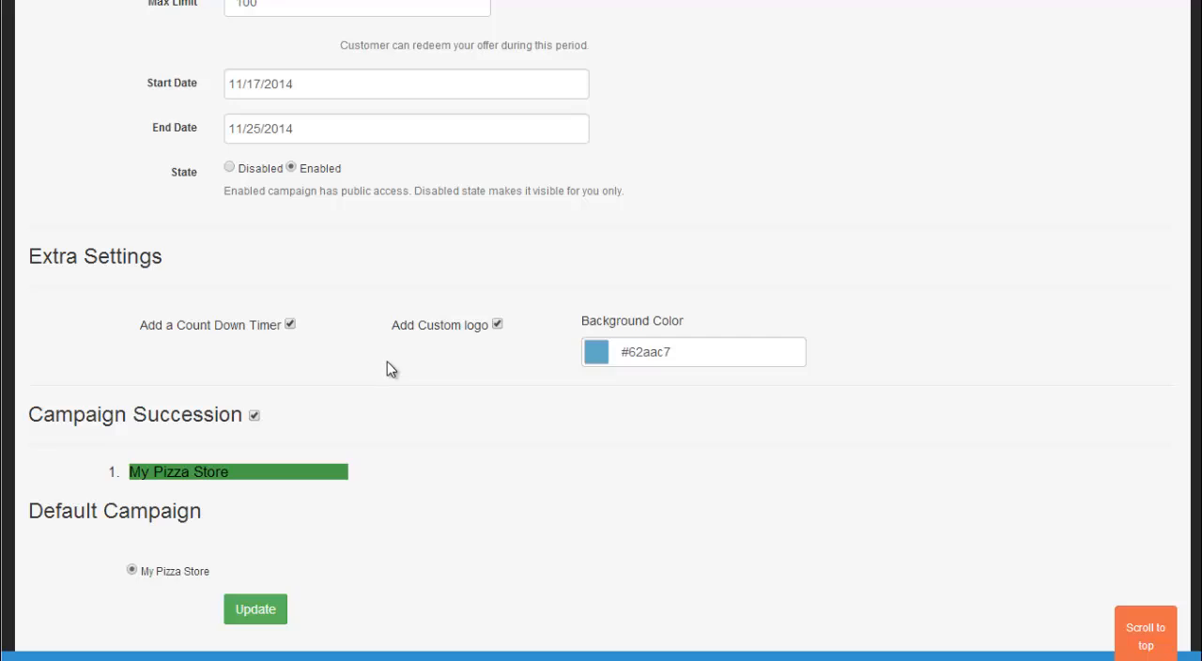
{"action": "scroll", "coordinate": [391, 368], "scroll_direction": "down", "scroll_amount": 2}
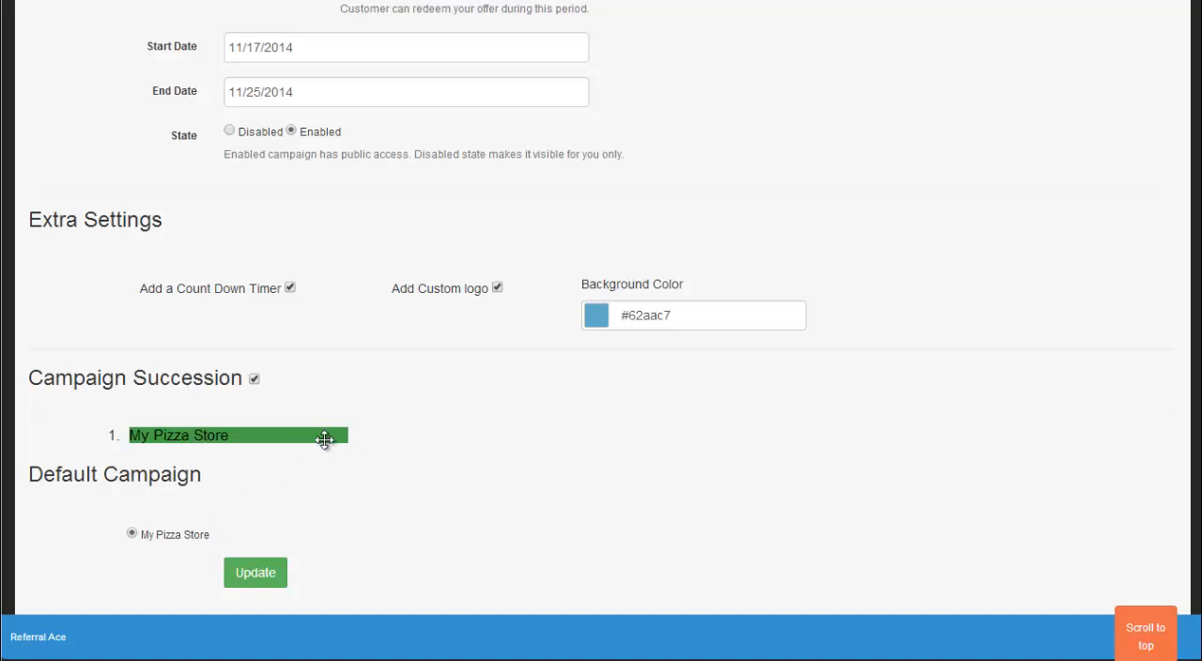
{"action": "mouse_move", "coordinate": [324, 440]}
{"action": "left_mouse_down"}
{"action": "mouse_move", "coordinate": [317, 469]}
{"action": "mouse_move", "coordinate": [319, 461]}
{"action": "left_mouse_up"}
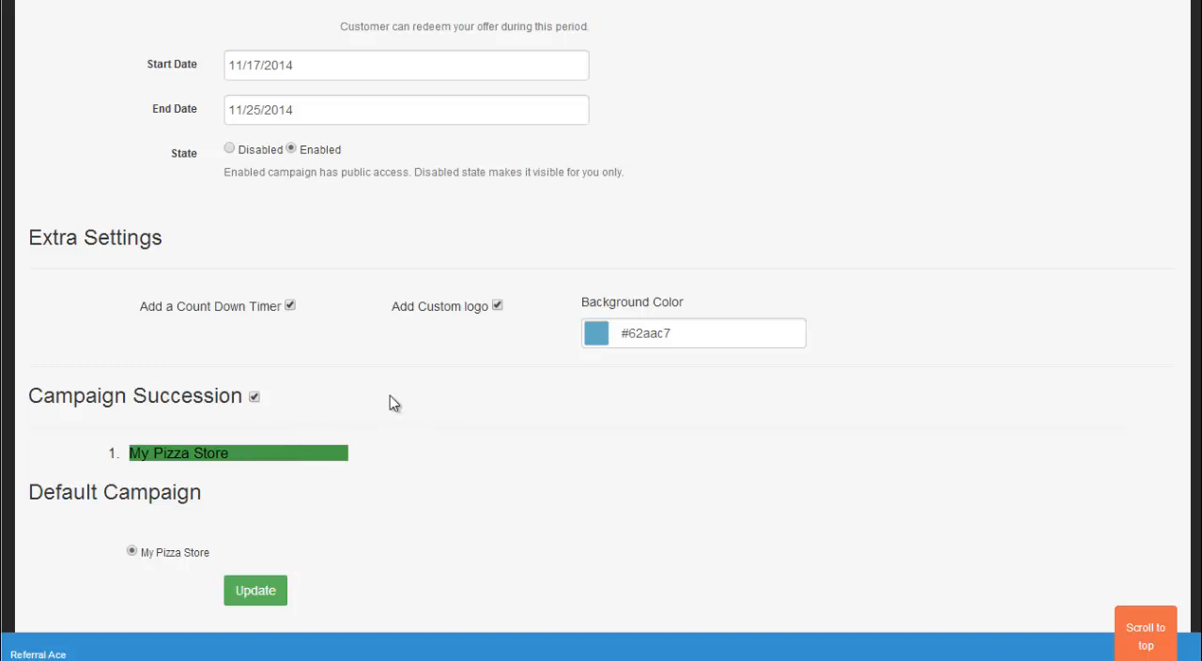
{"action": "scroll", "coordinate": [383, 402], "scroll_direction": "down", "scroll_amount": 1}
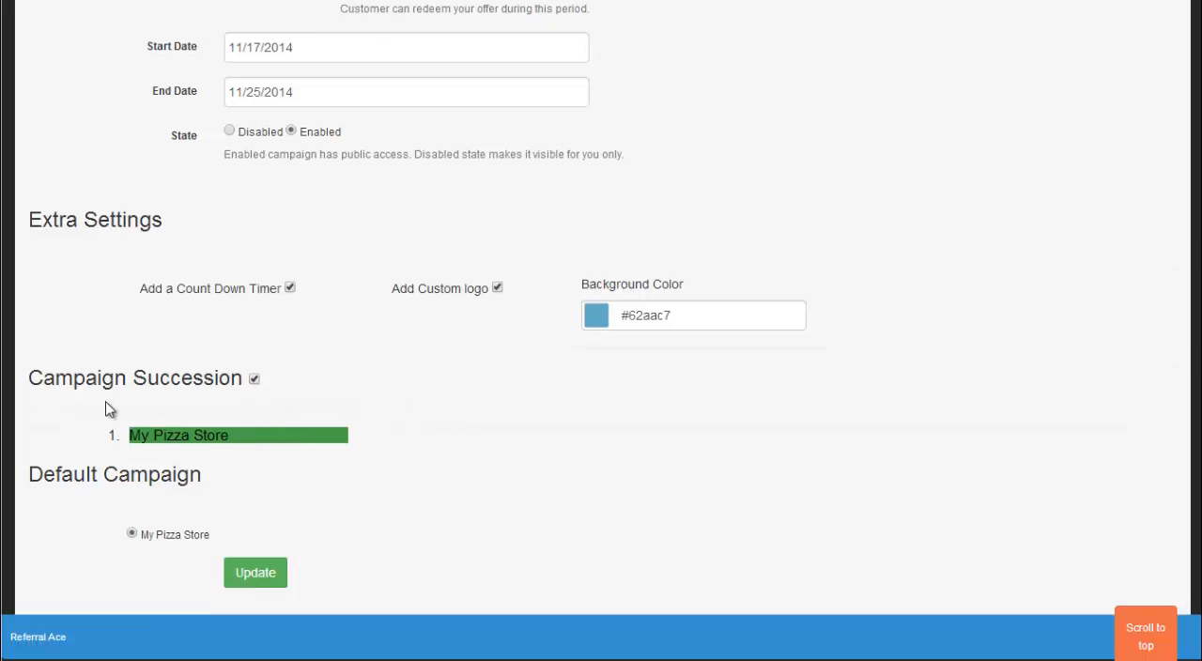
Step: Look over the Campaign Succession and Default Campaign sections, and return to the campaign title at the start of the form
{"action": "mouse_move", "coordinate": [107, 422]}
{"action": "left_mouse_down"}
{"action": "mouse_move", "coordinate": [379, 443]}
{"action": "mouse_move", "coordinate": [94, 417]}
{"action": "left_mouse_up"}
{"action": "left_click", "coordinate": [384, 453]}
{"action": "left_click", "coordinate": [94, 423]}
{"action": "left_click_drag", "start_coordinate": [35, 477], "coordinate": [274, 480]}
{"action": "left_click", "coordinate": [273, 480]}
{"action": "scroll", "coordinate": [418, 498], "scroll_direction": "up", "scroll_amount": 15}
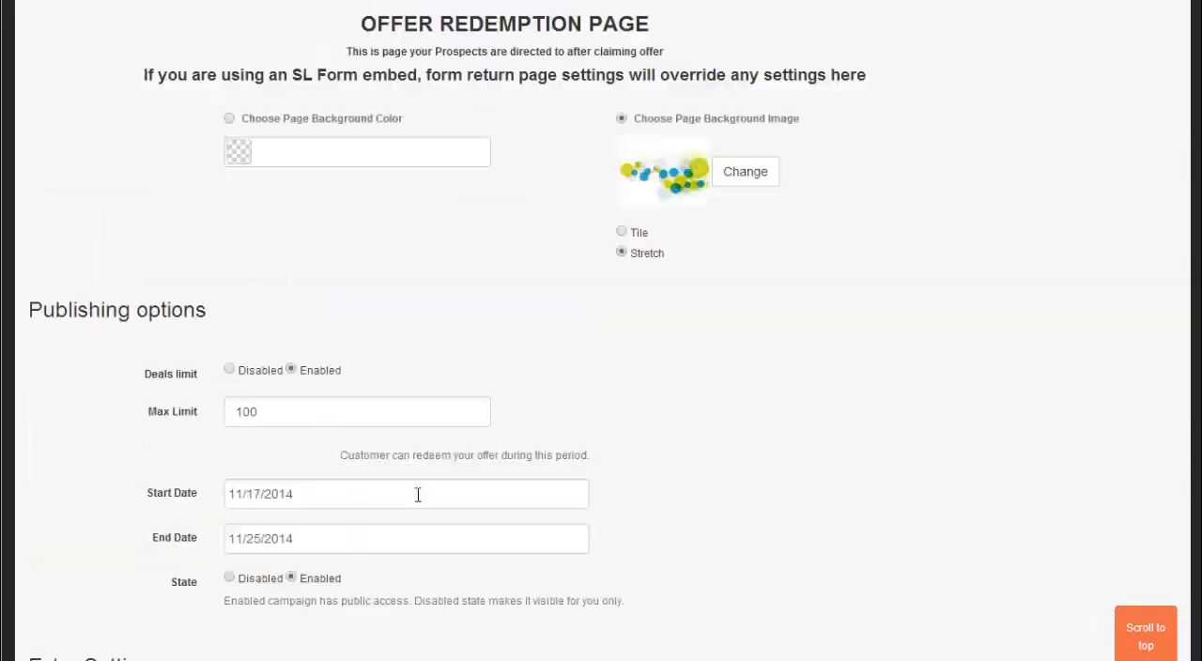
{"action": "scroll", "coordinate": [547, 263], "scroll_direction": "up", "scroll_amount": 10}
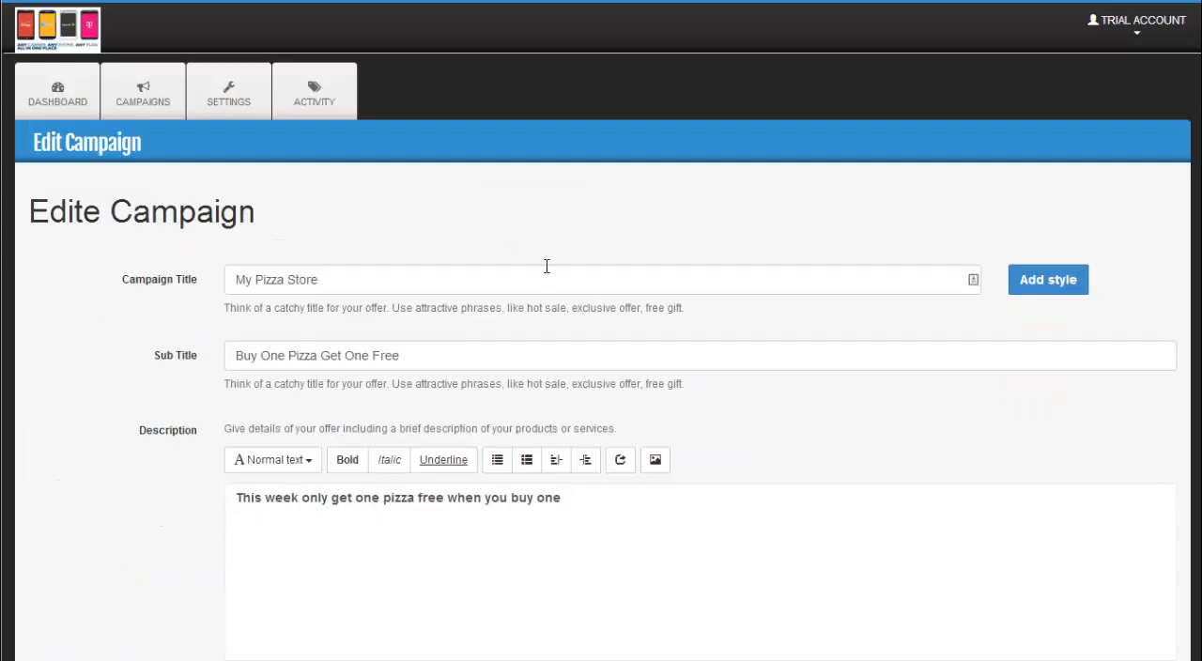